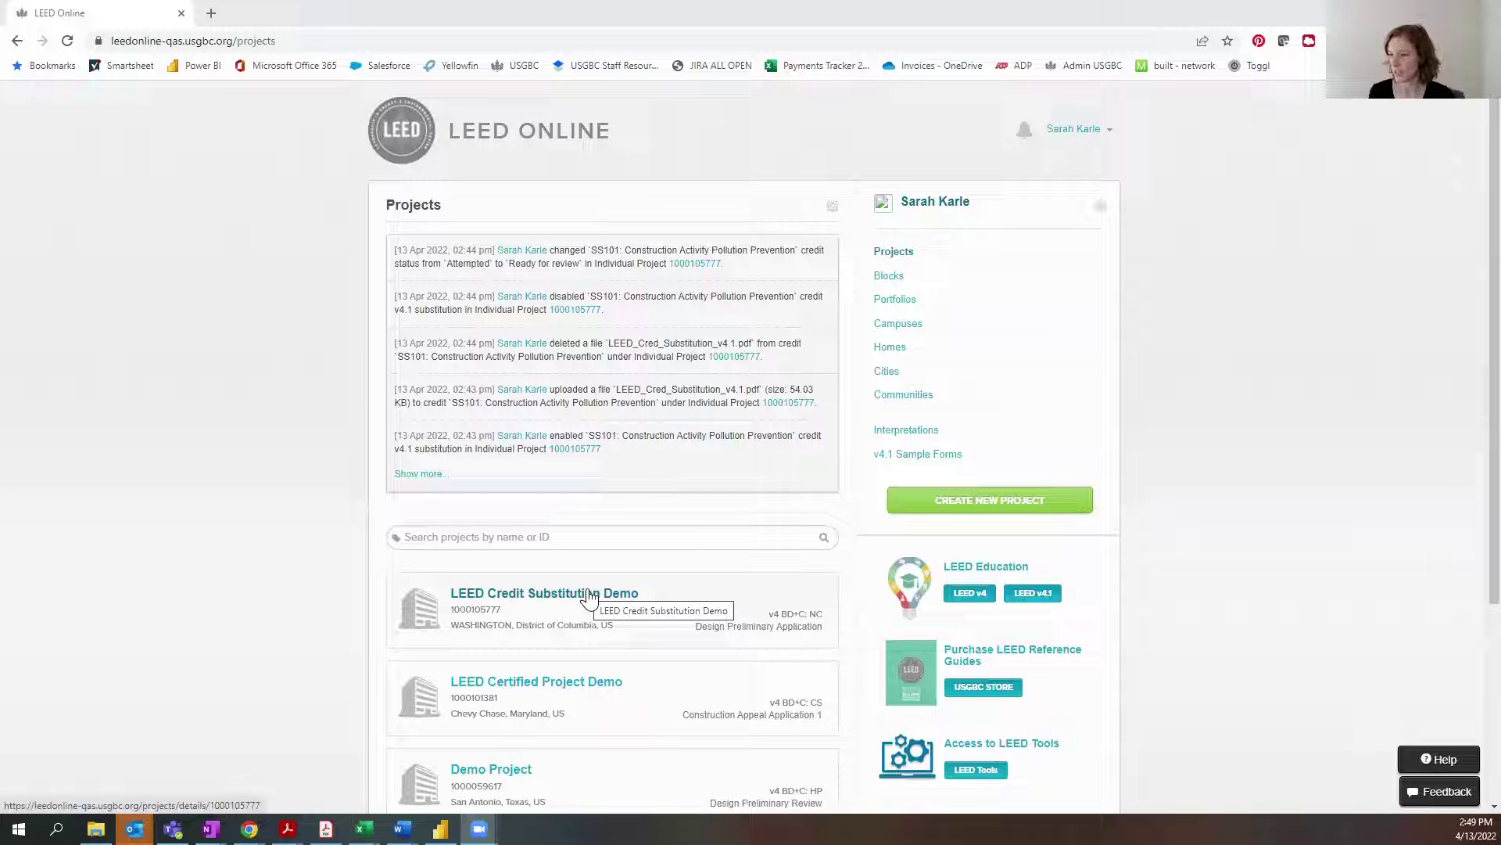
- In the LEED Credit Substitution Demo project's credits, open the Construction Activity Pollution Prevention v4 form
click(590, 595)
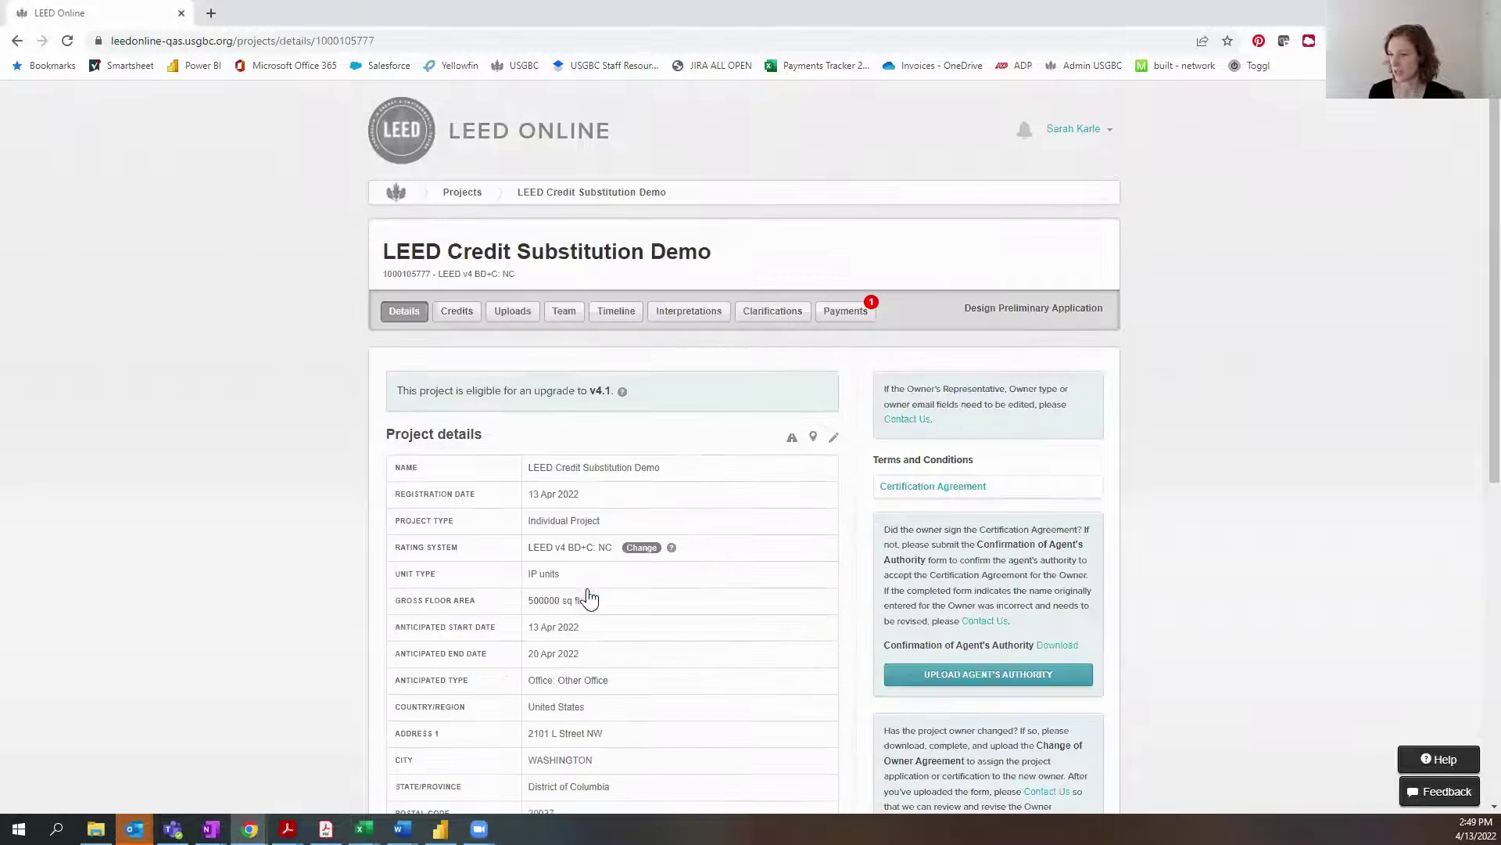
click(464, 310)
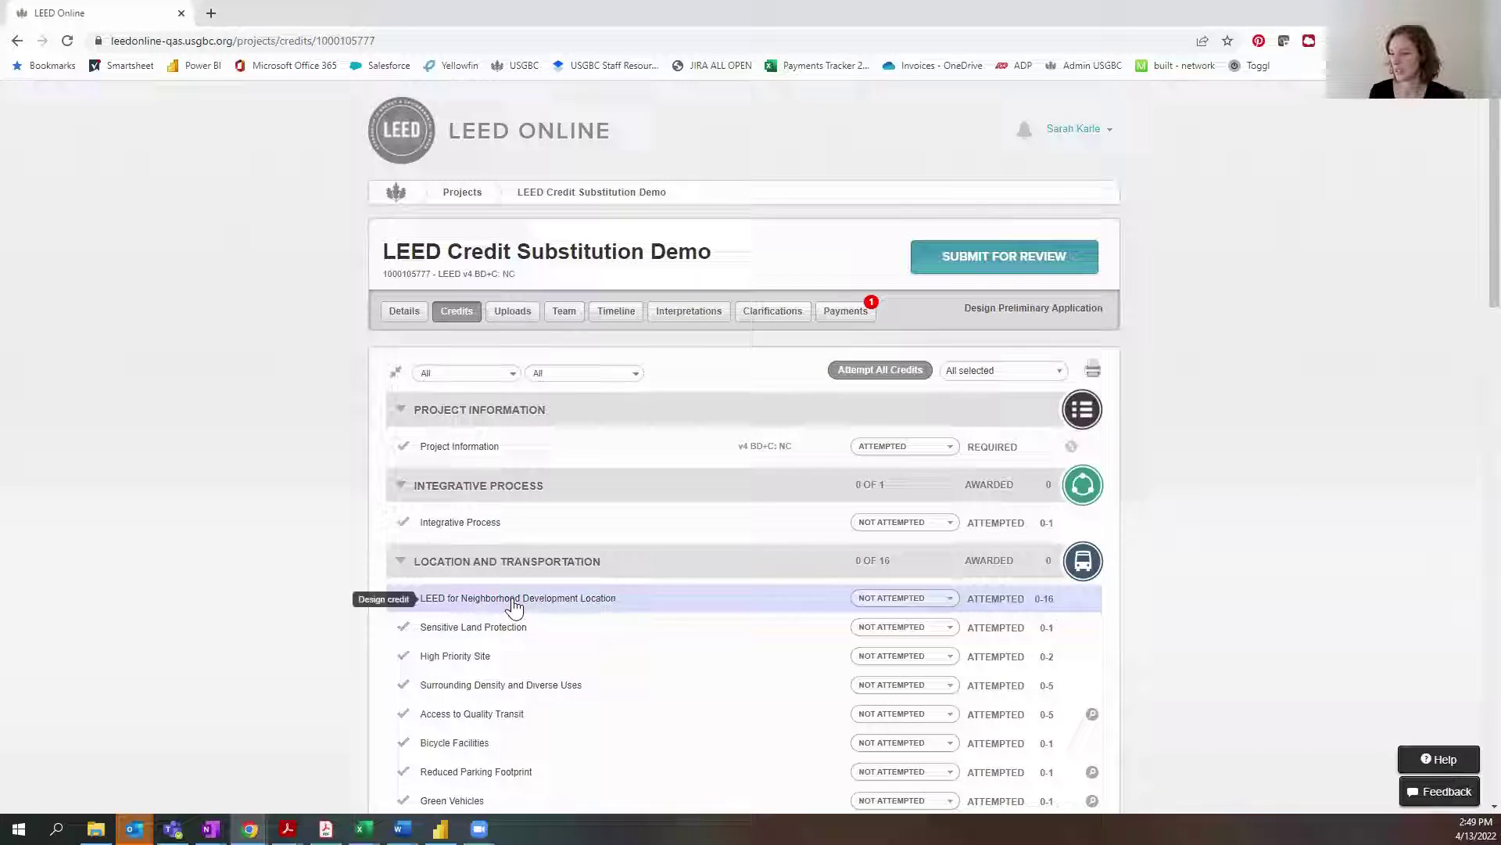
scroll(512, 606, down, 1)
scroll(513, 606, down, 3)
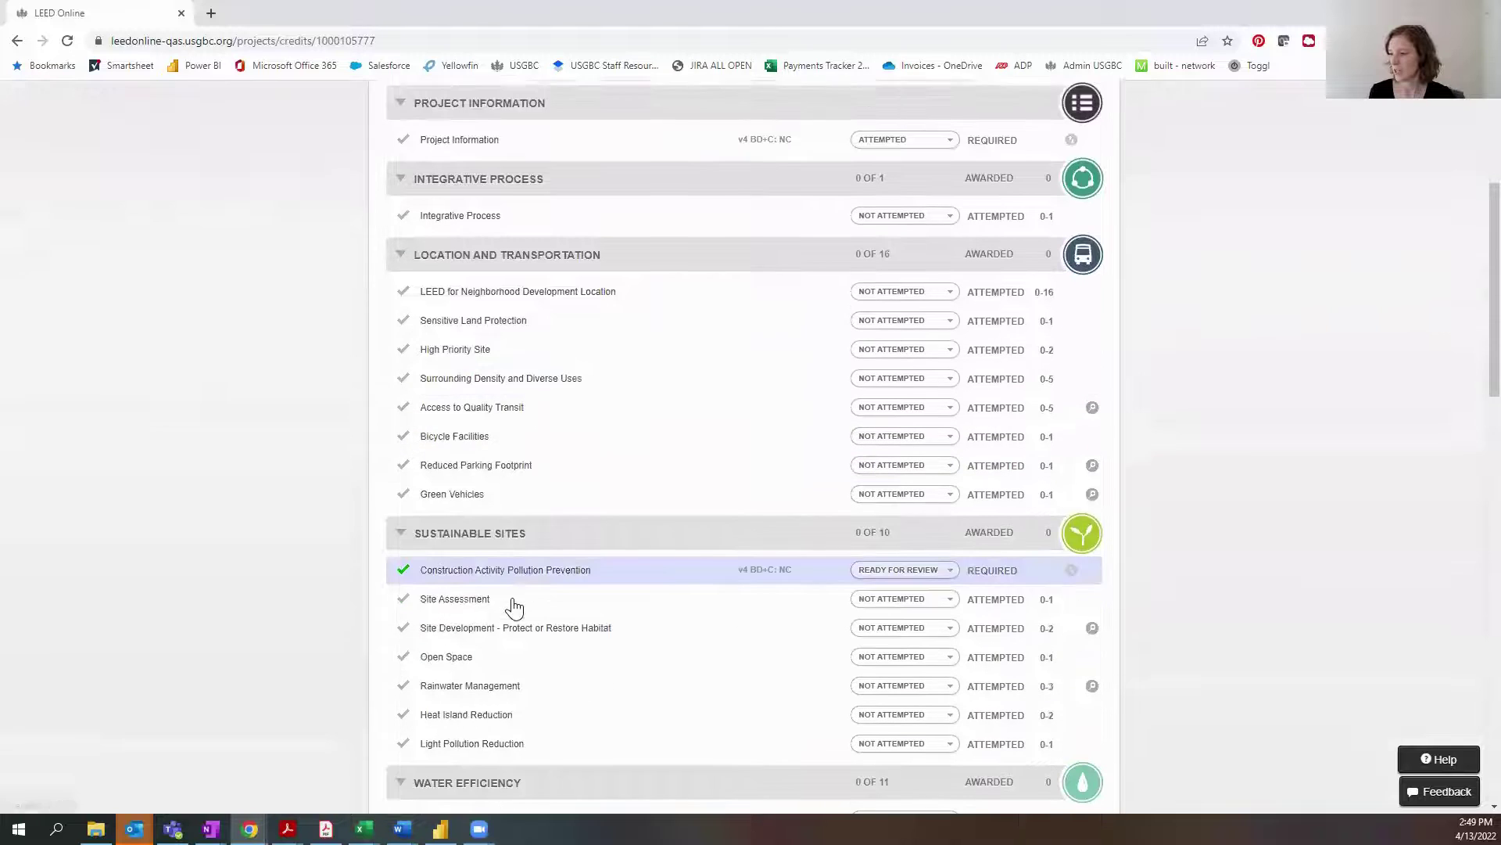
mouse_move(476, 570)
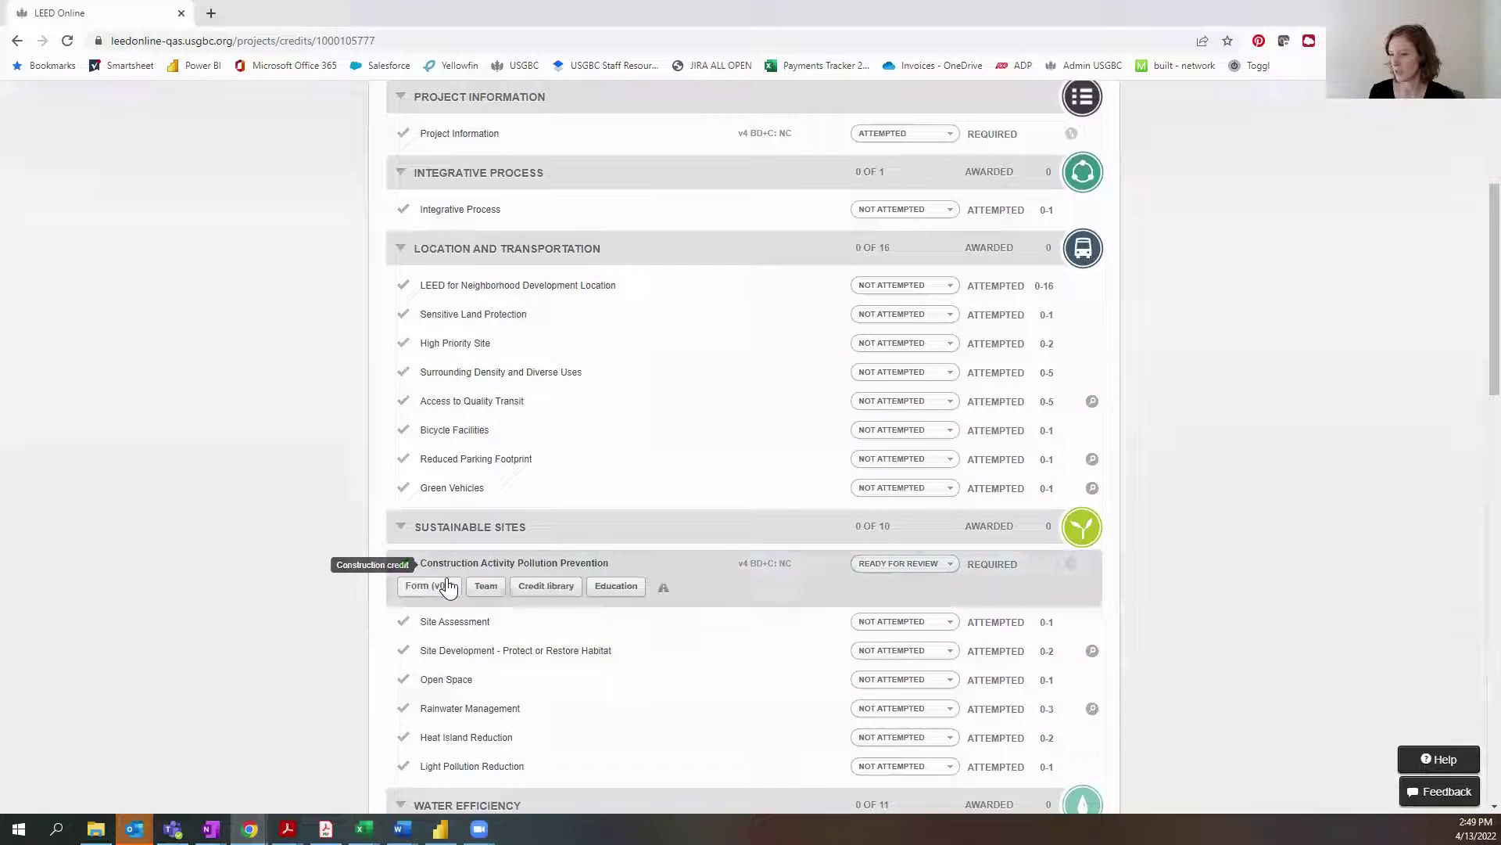
click(429, 583)
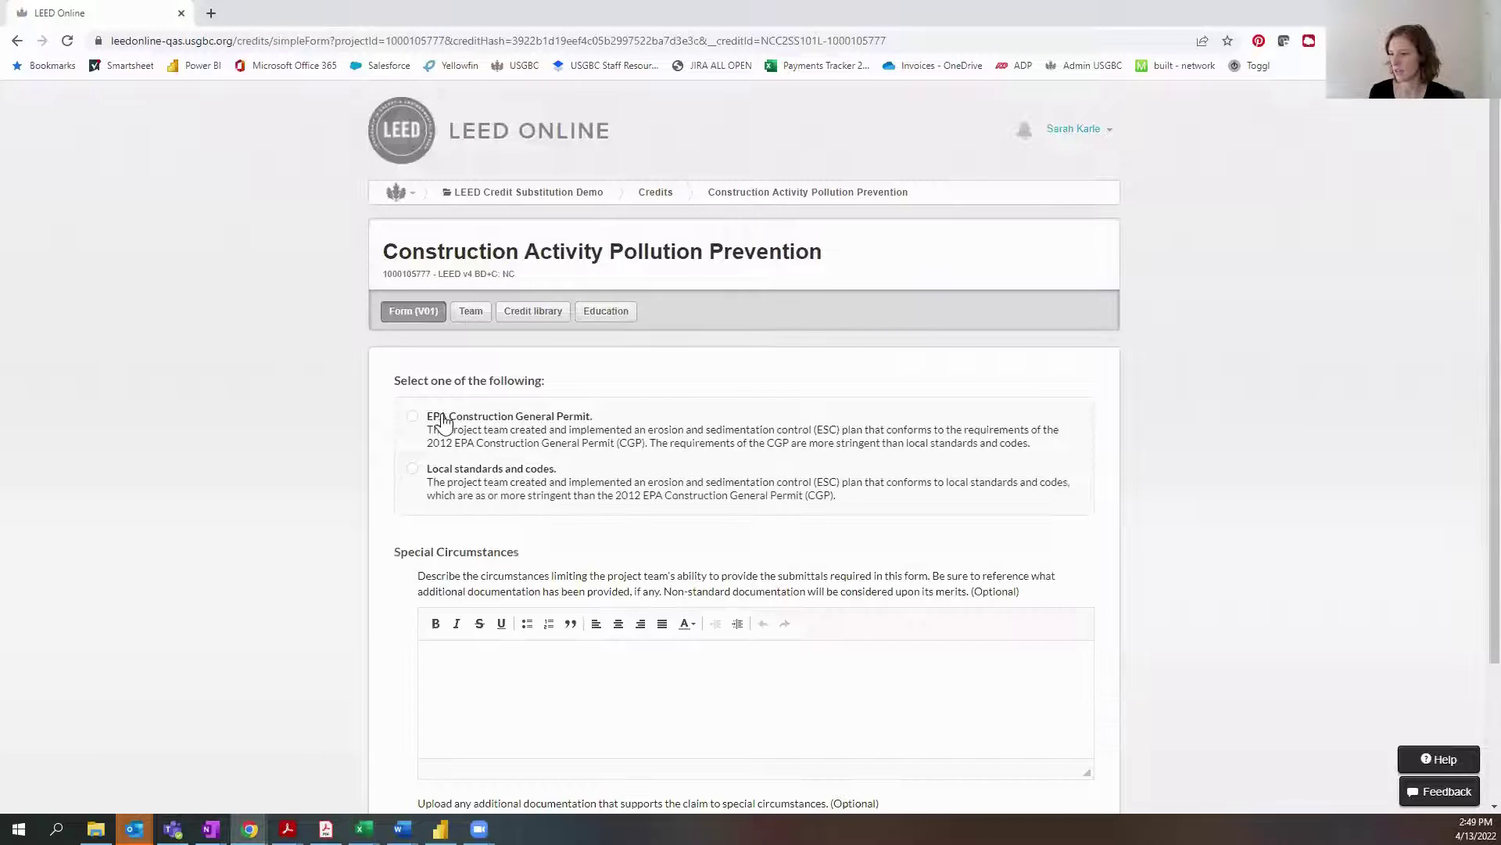
- Choose the EPA Construction General Permit option and enter 'LEED v4' in both description fields
click(412, 420)
click(513, 651)
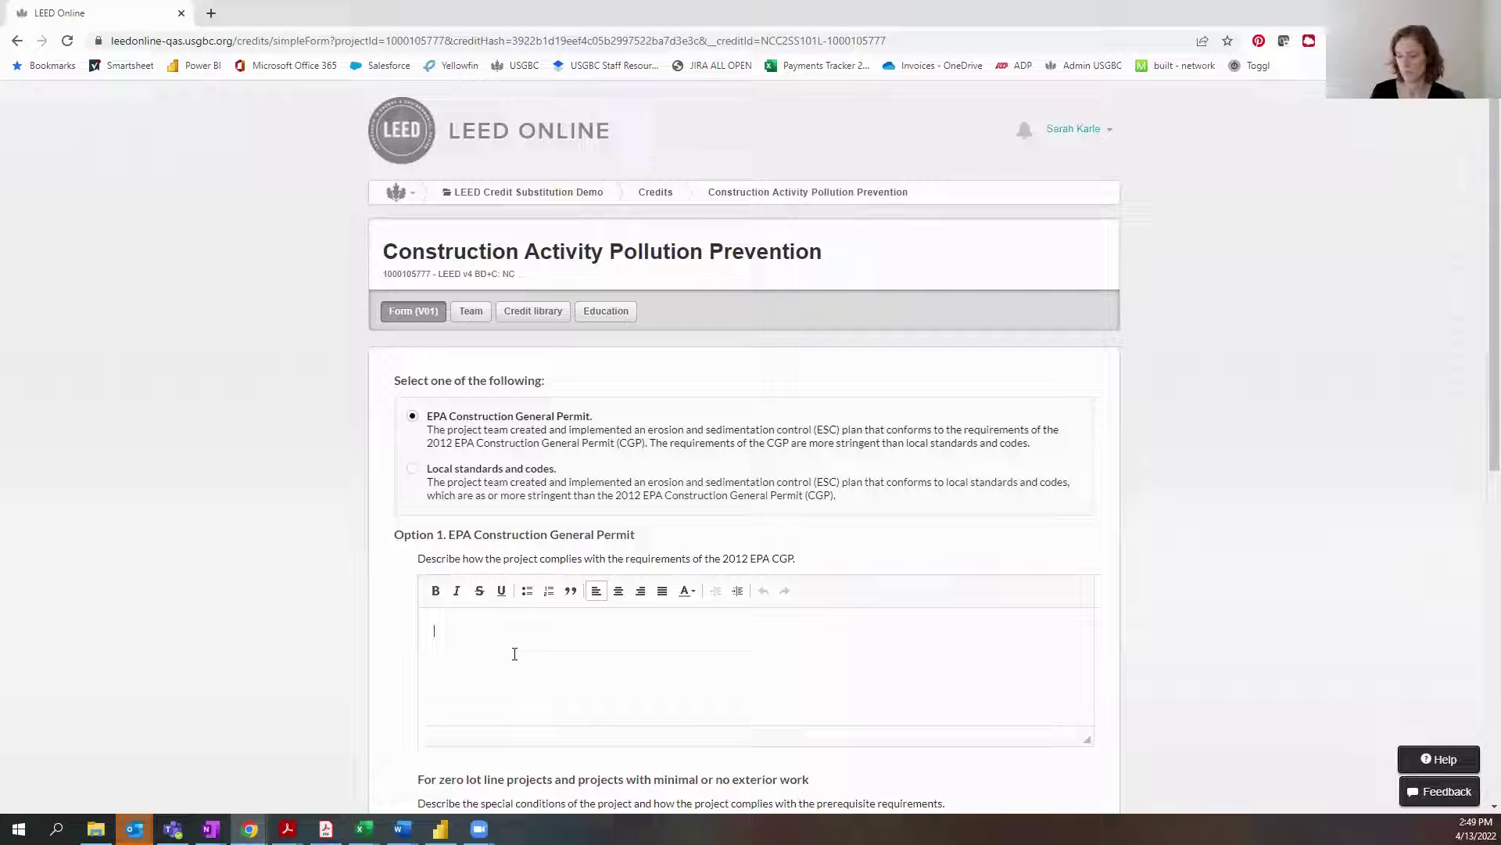
text(LEED v)
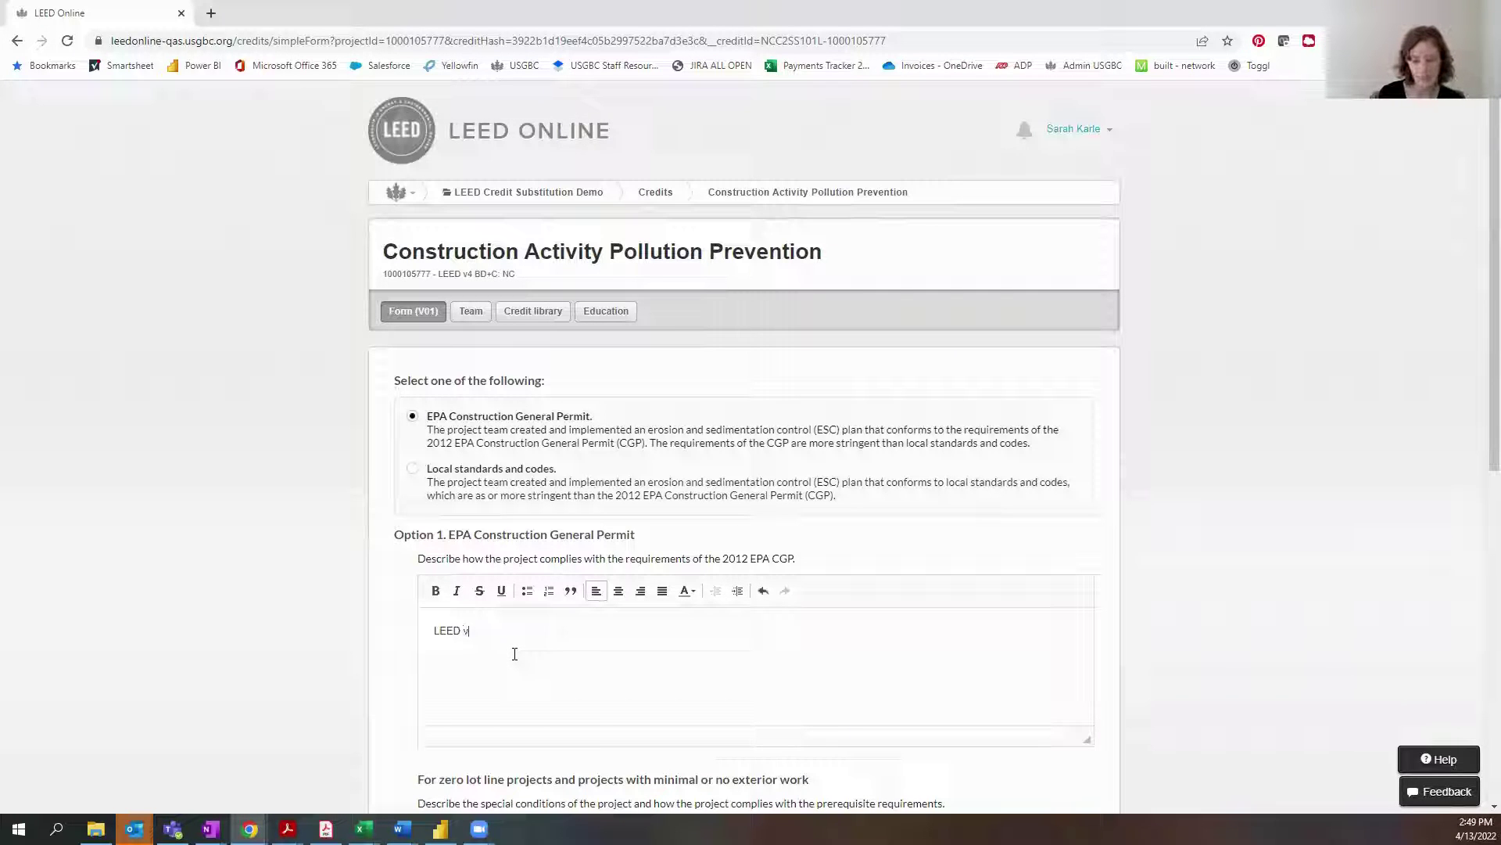
text(4)
key(Tab)
text(L)
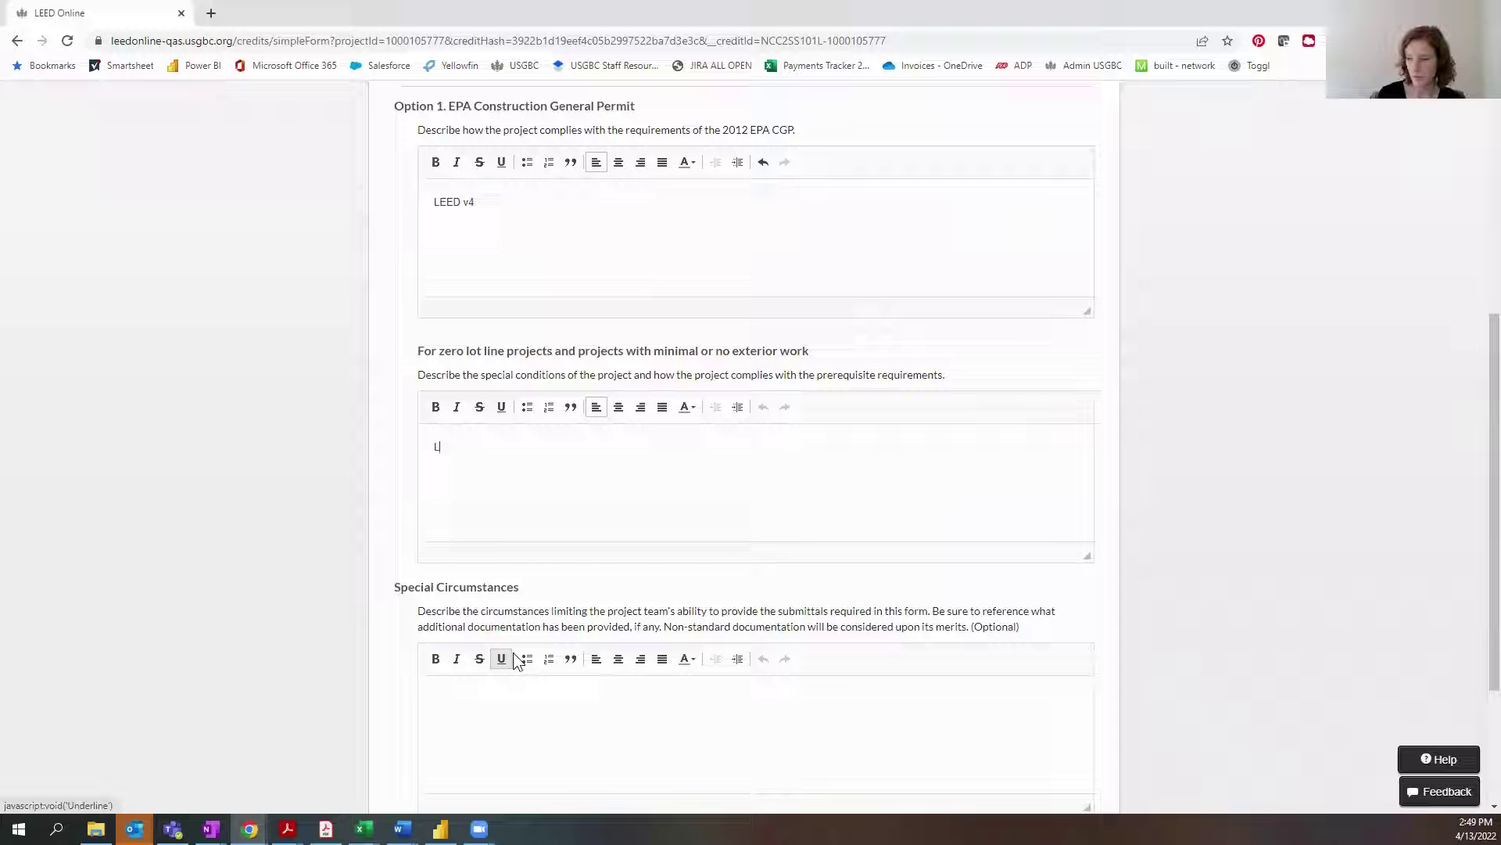
text(EED v4)
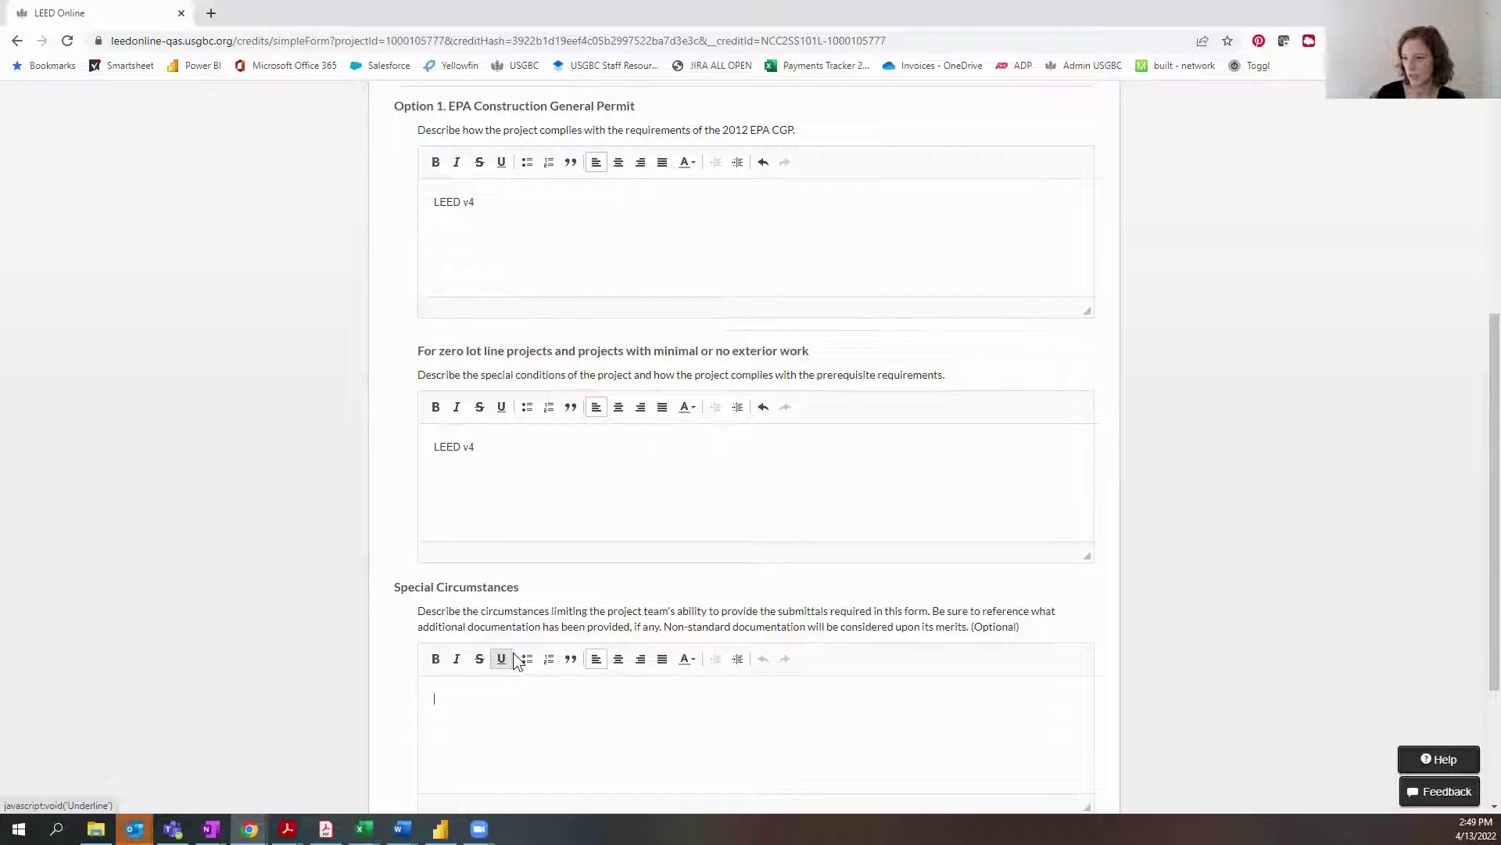
text( v4)
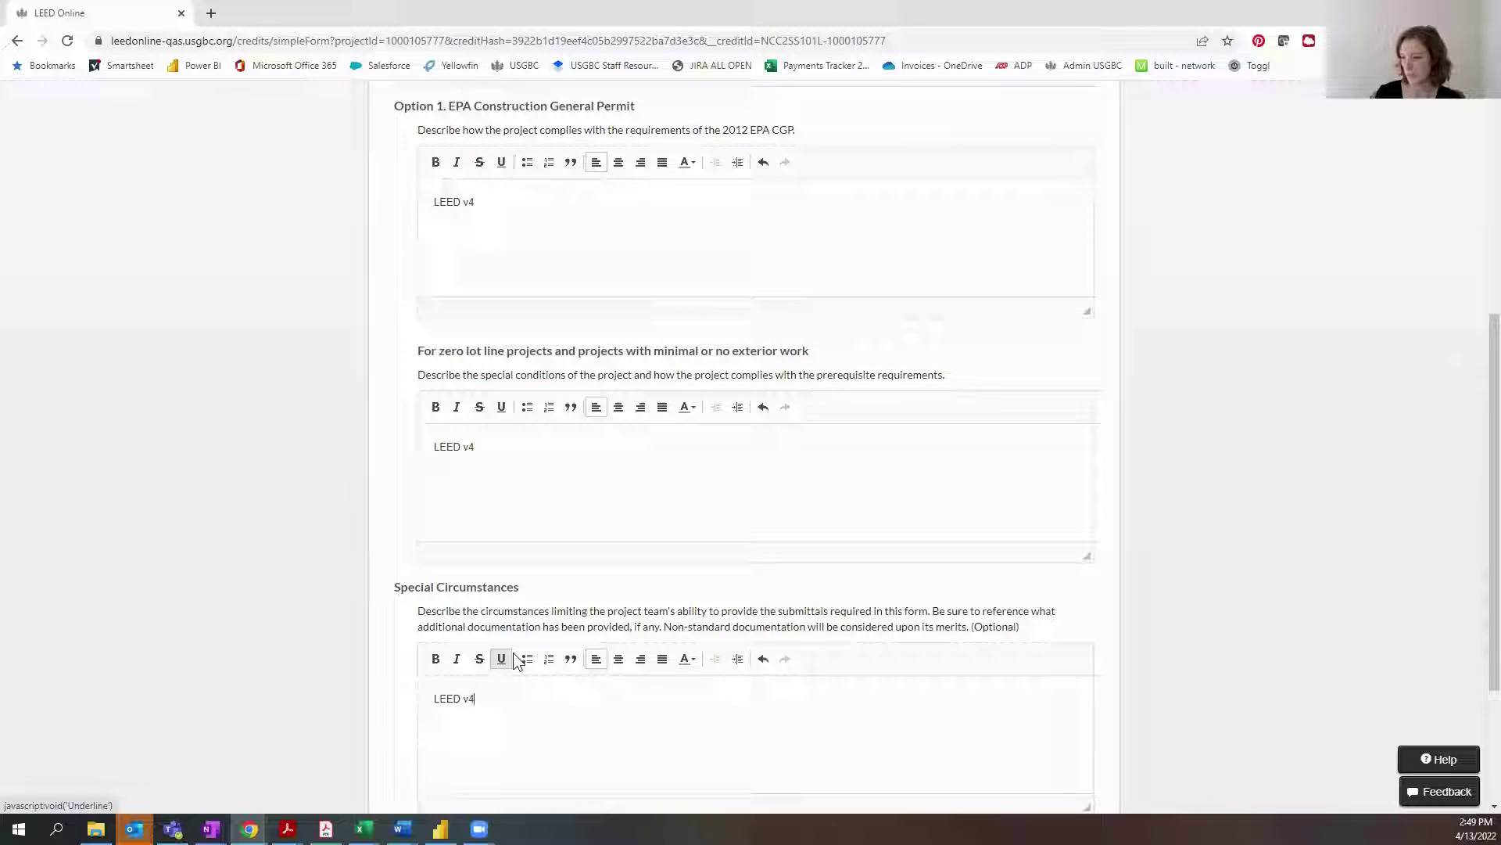
- Attach LEED_Cred_Substitution_v4.pdf, save the form, and return to the credits list
scroll(513, 653, down, 3)
click(462, 654)
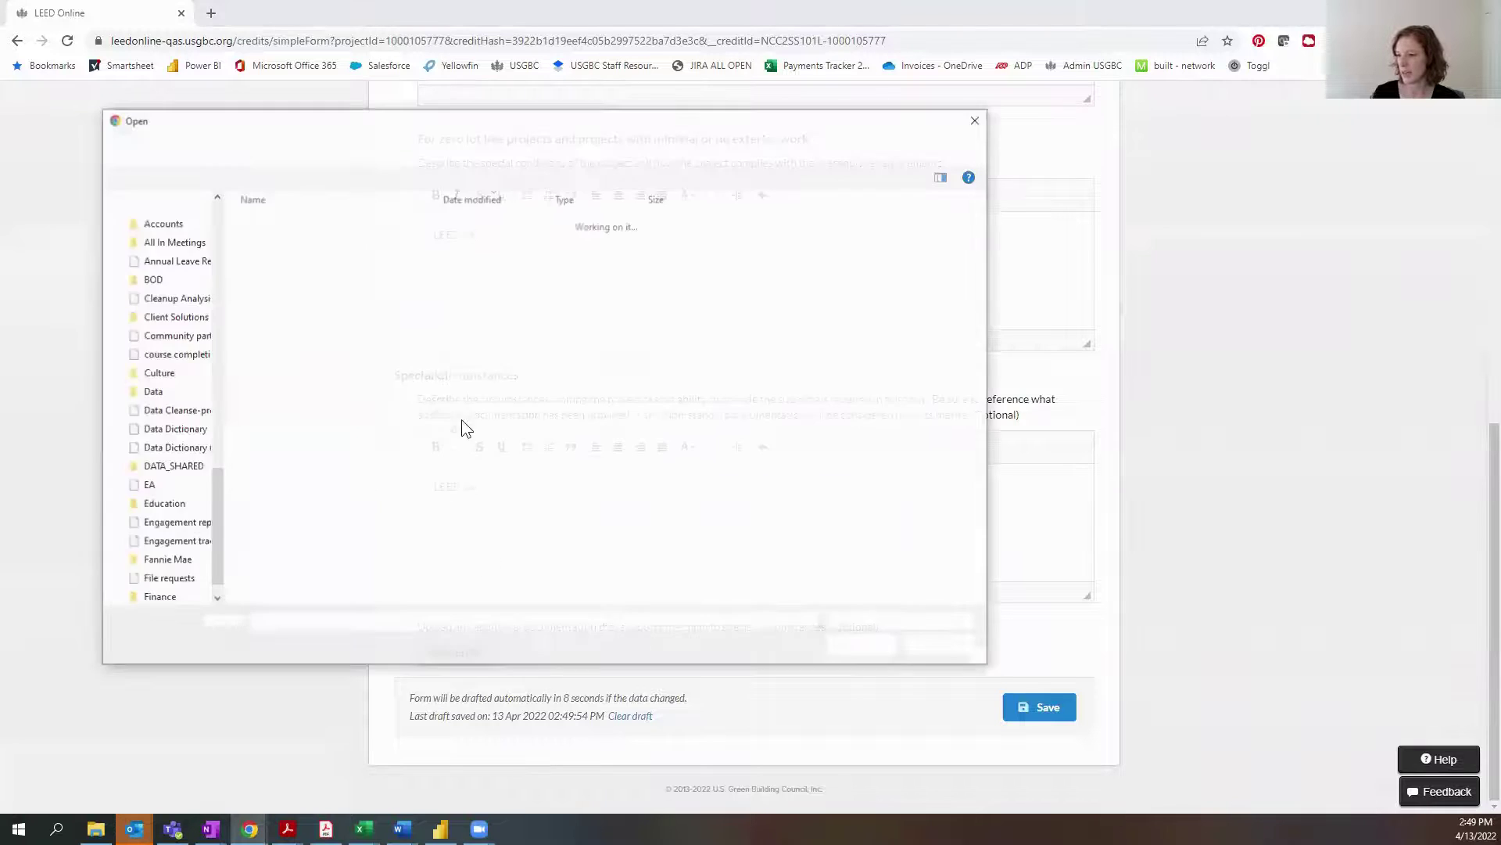
double_click(347, 266)
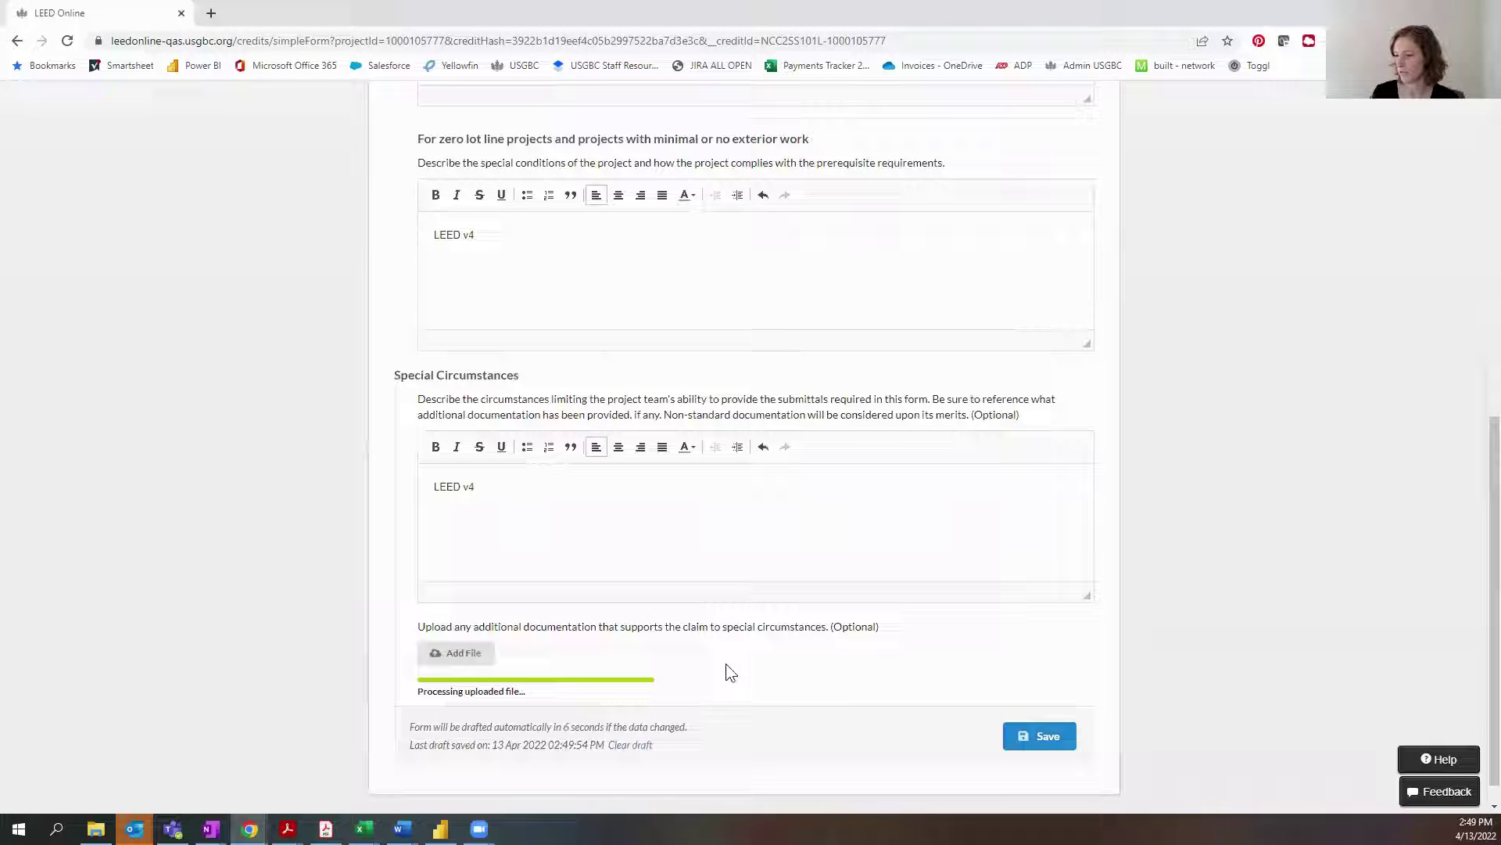
click(1038, 766)
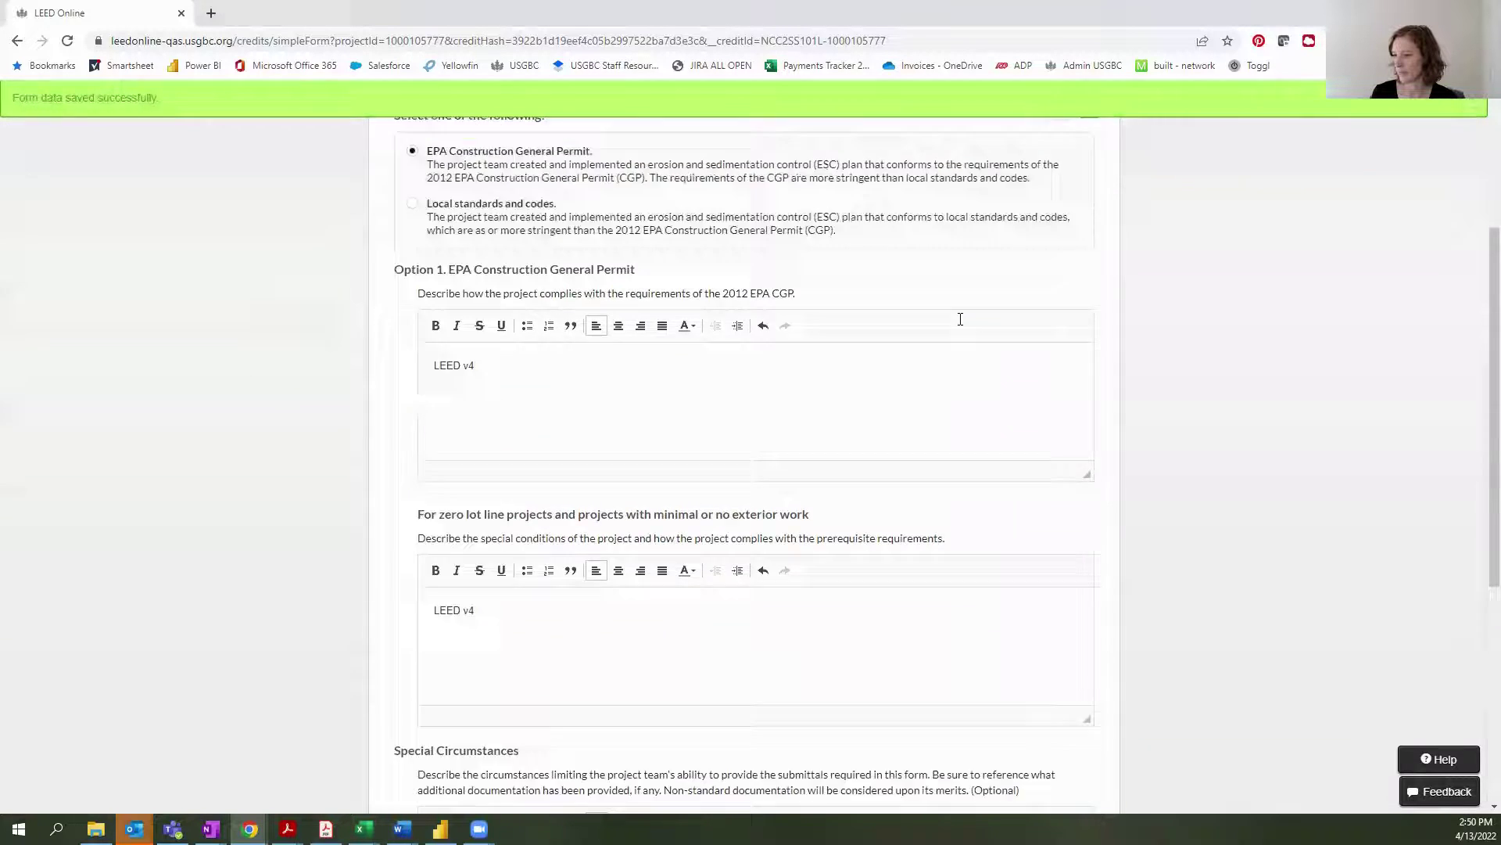
click(659, 192)
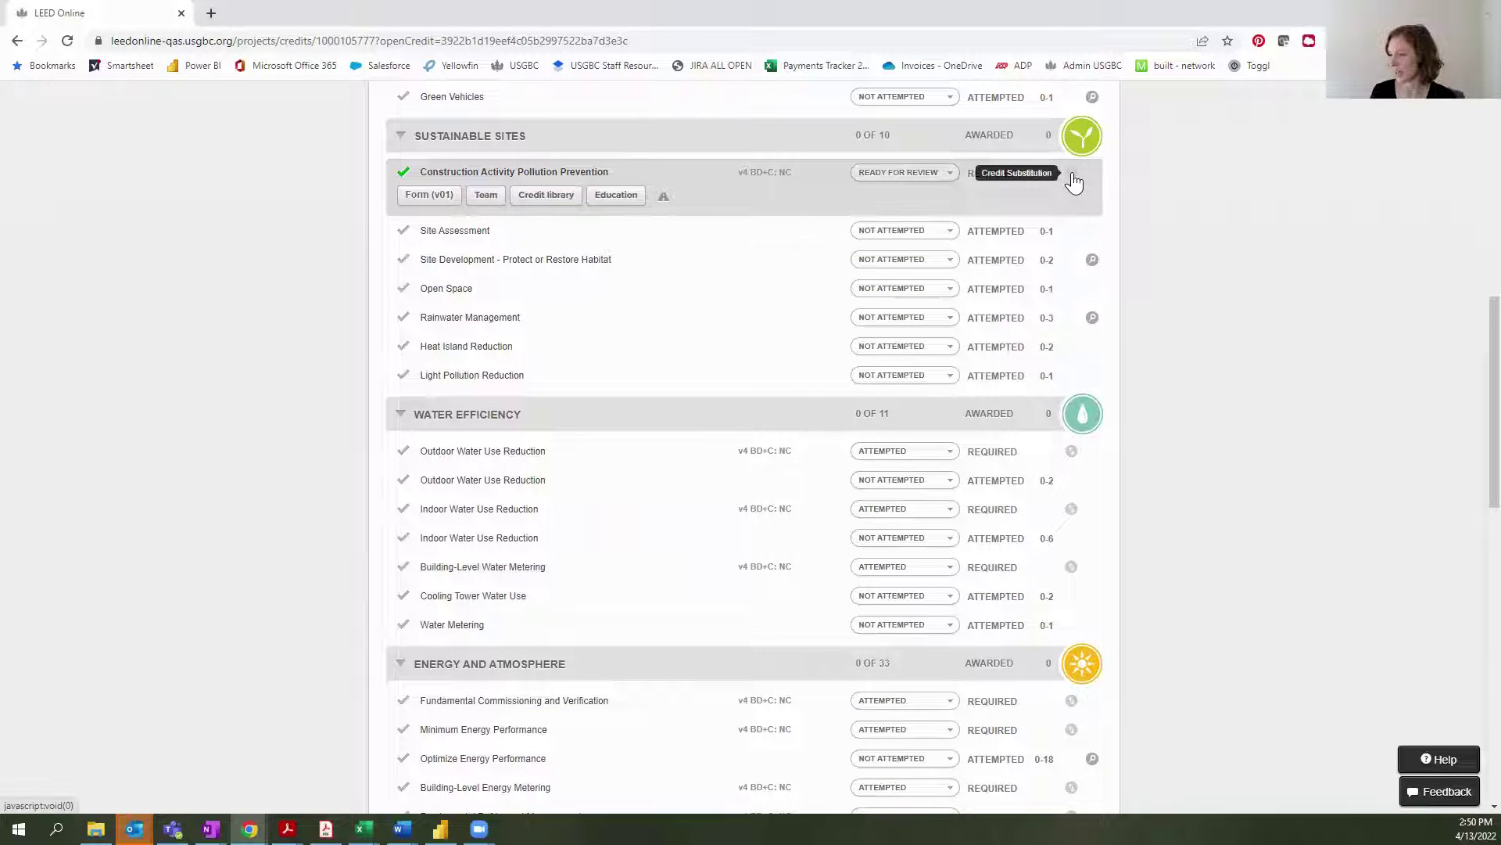
- Confirm a LEED v4.1 credit substitution for Construction Activity Pollution Prevention and open its v4.1 form
click(1074, 181)
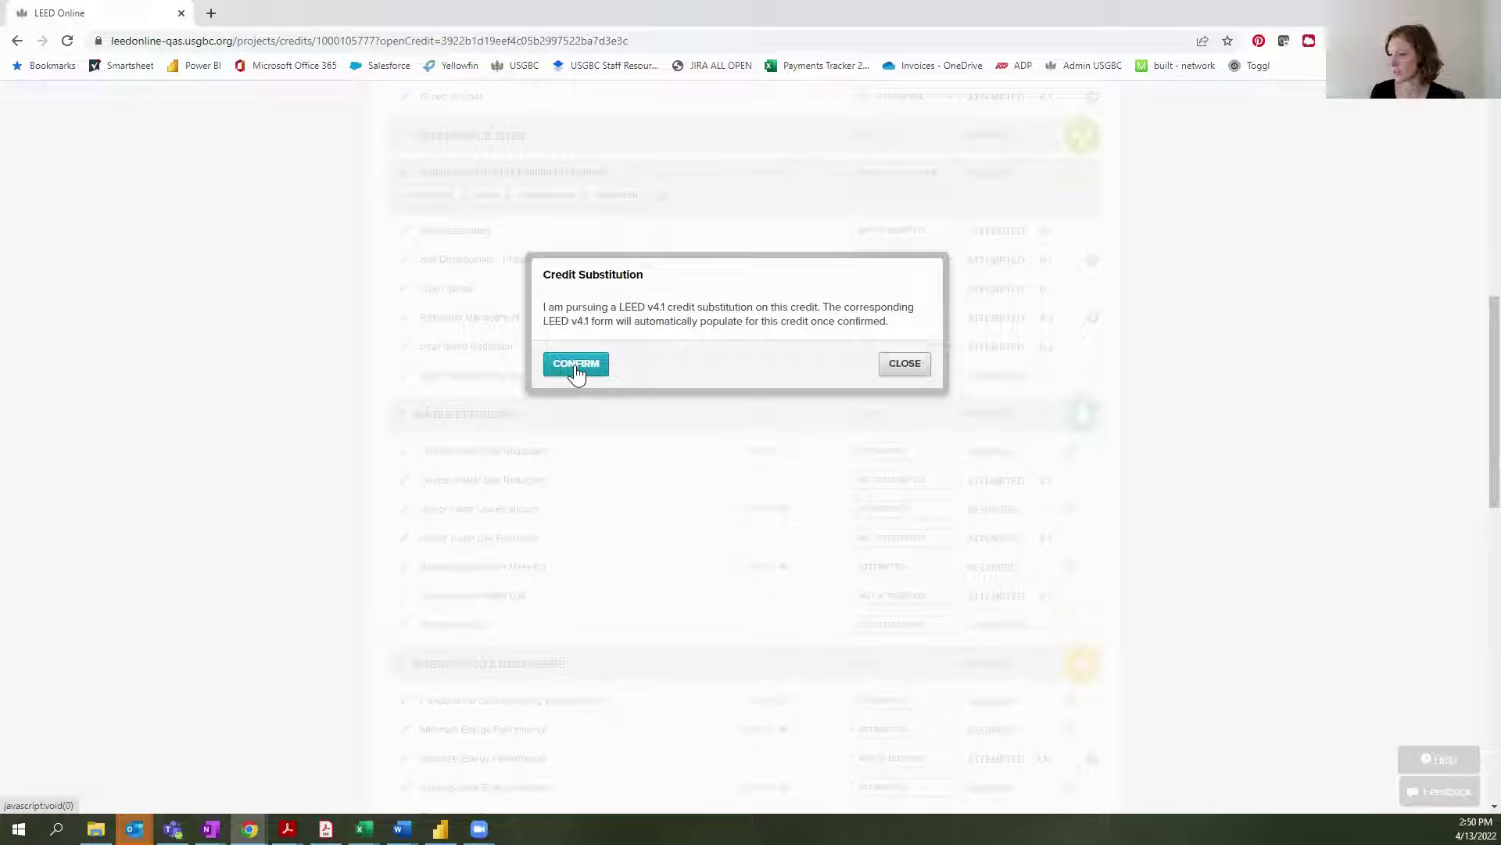
click(576, 365)
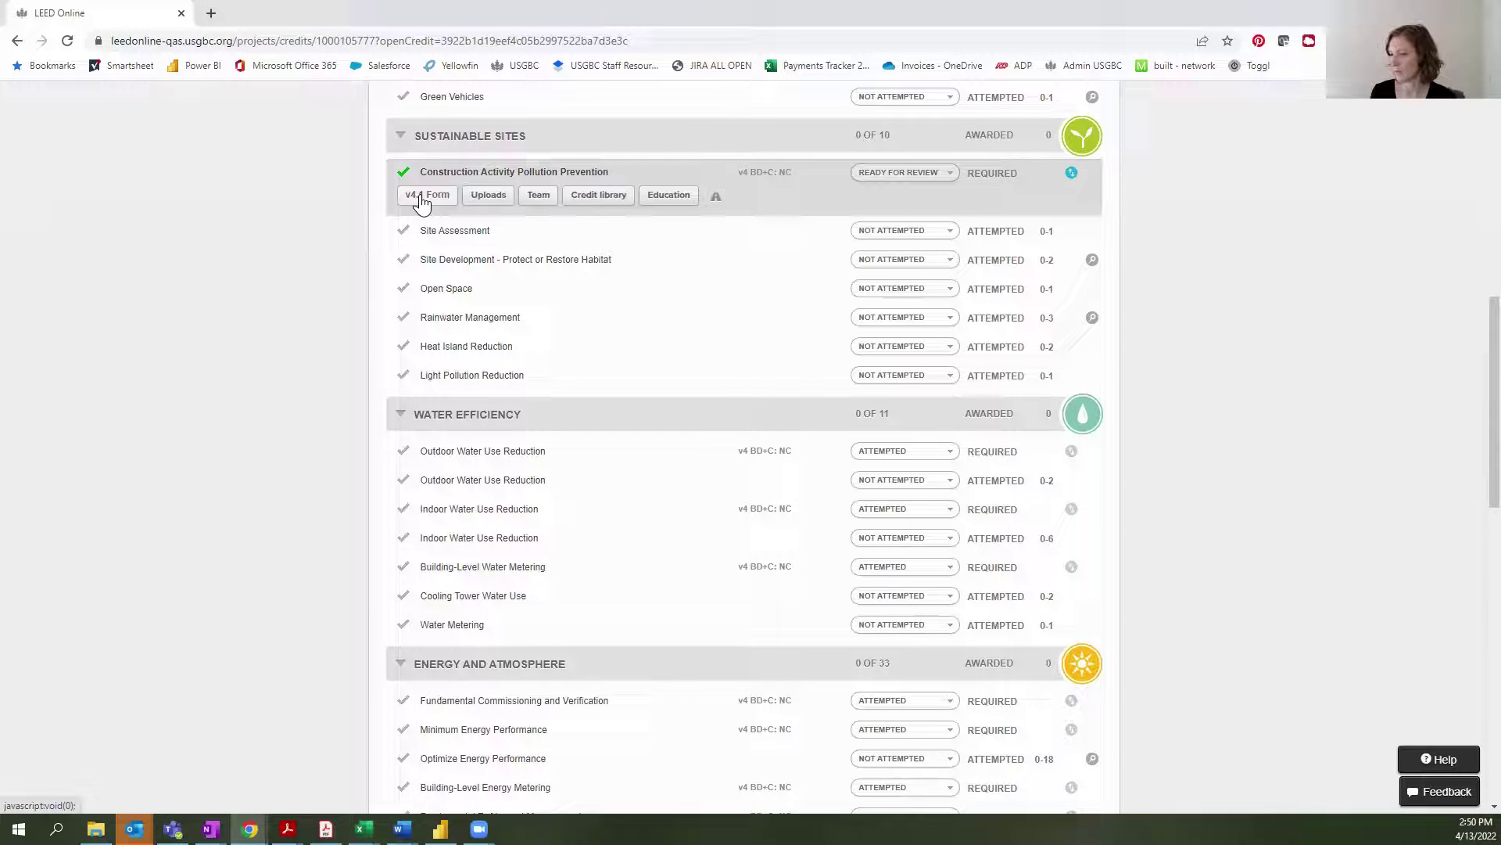
click(425, 201)
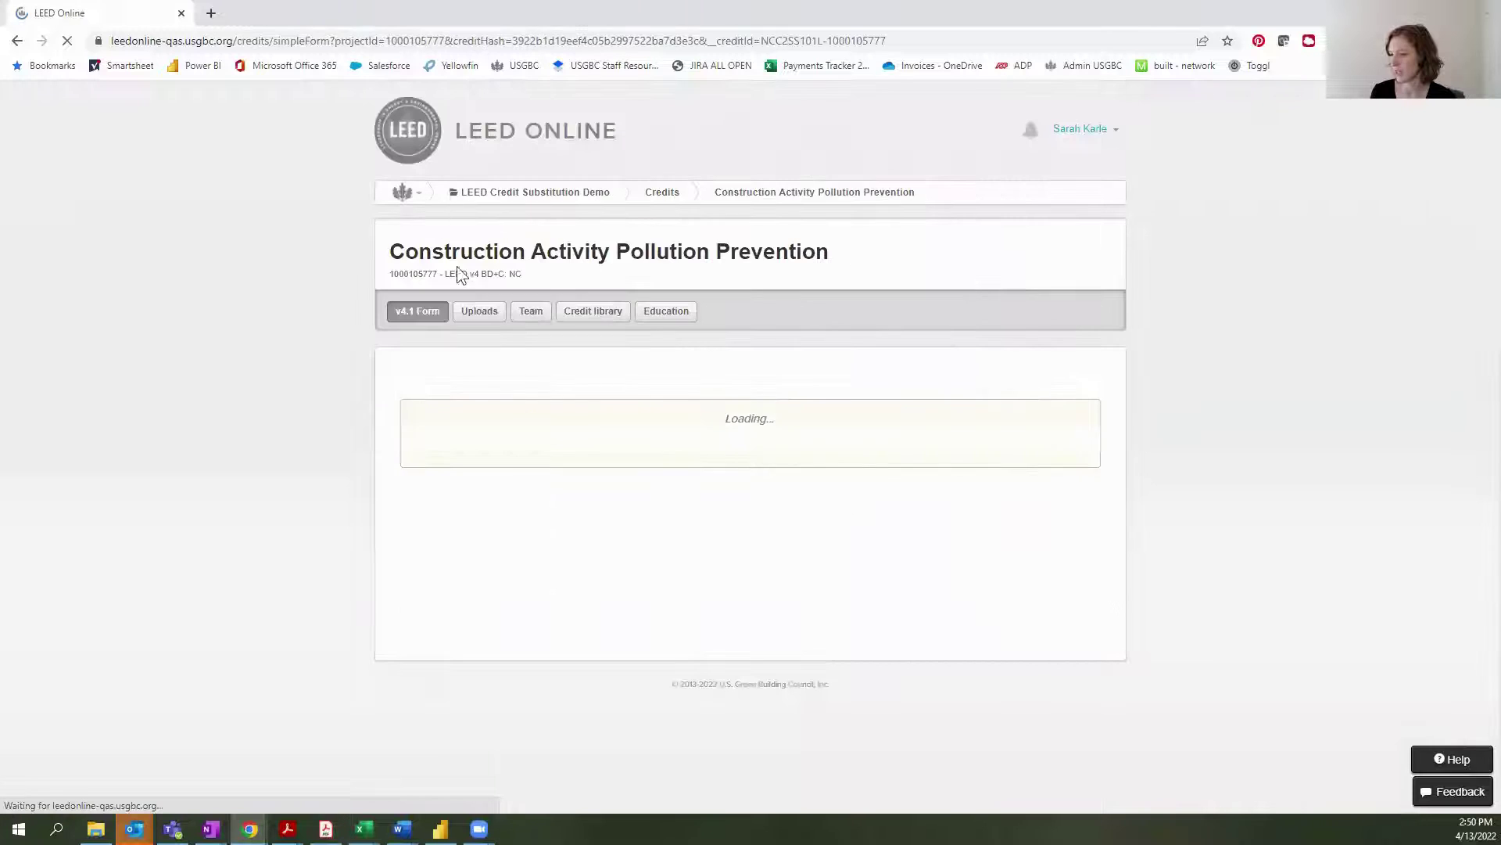
- Enter 'LEED v4.1' in the compliance description, zero lot line and Special Circumstances fields
scroll(570, 459, down, 2)
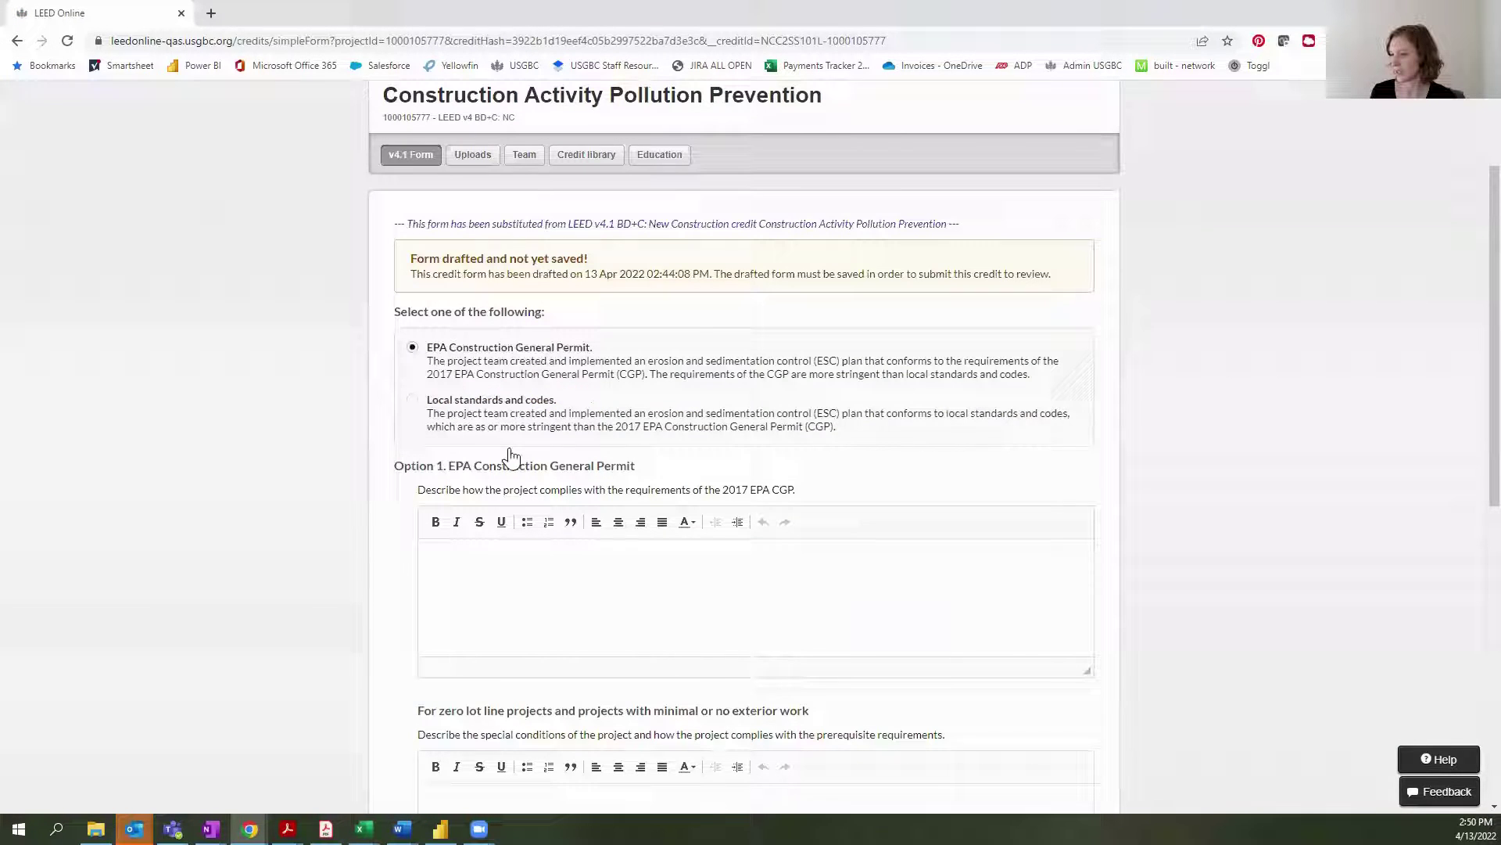
click(506, 562)
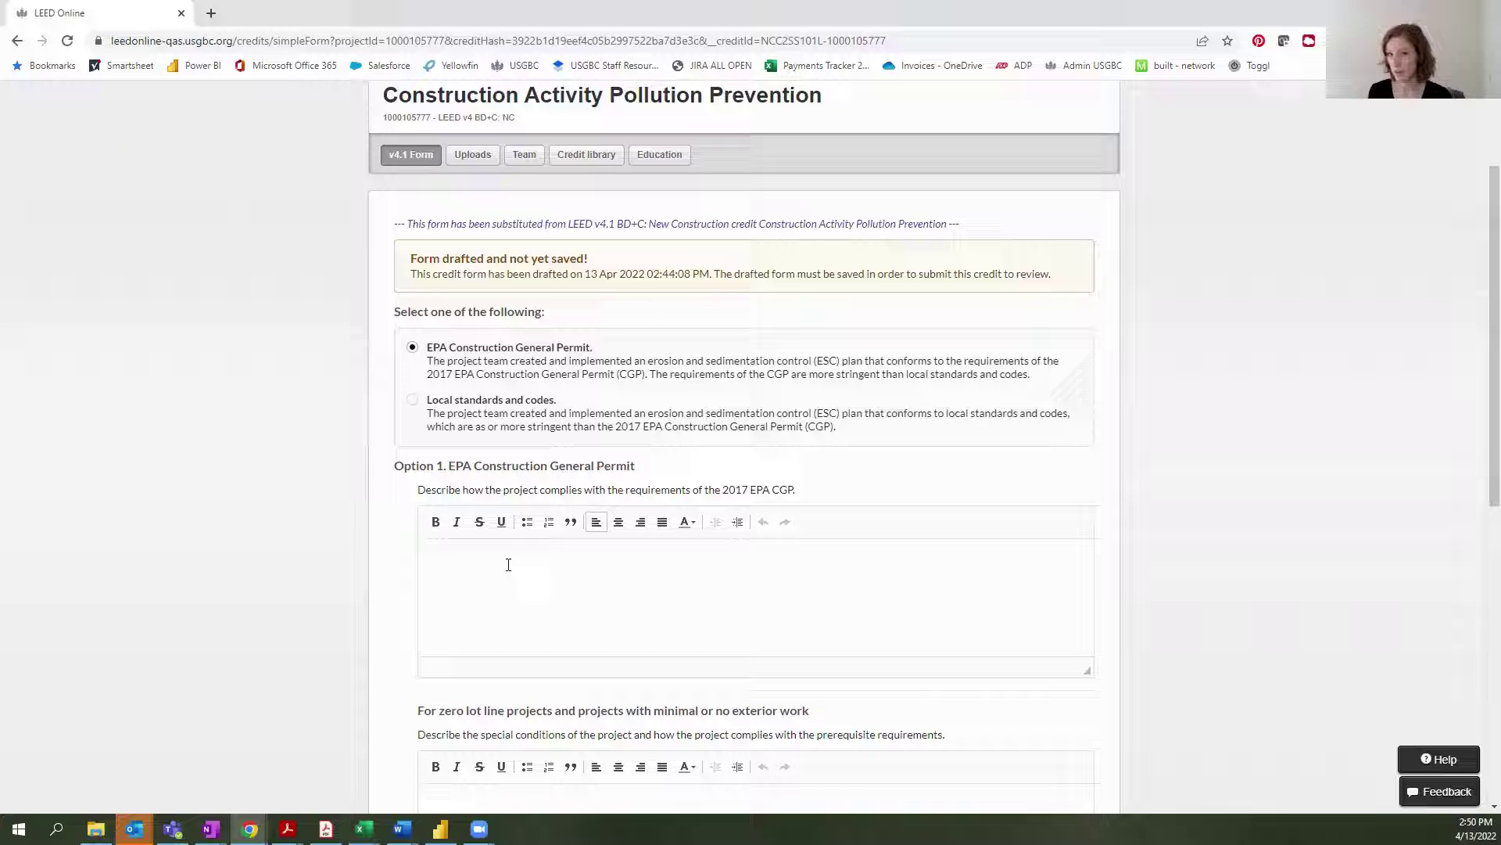
text(LEED)
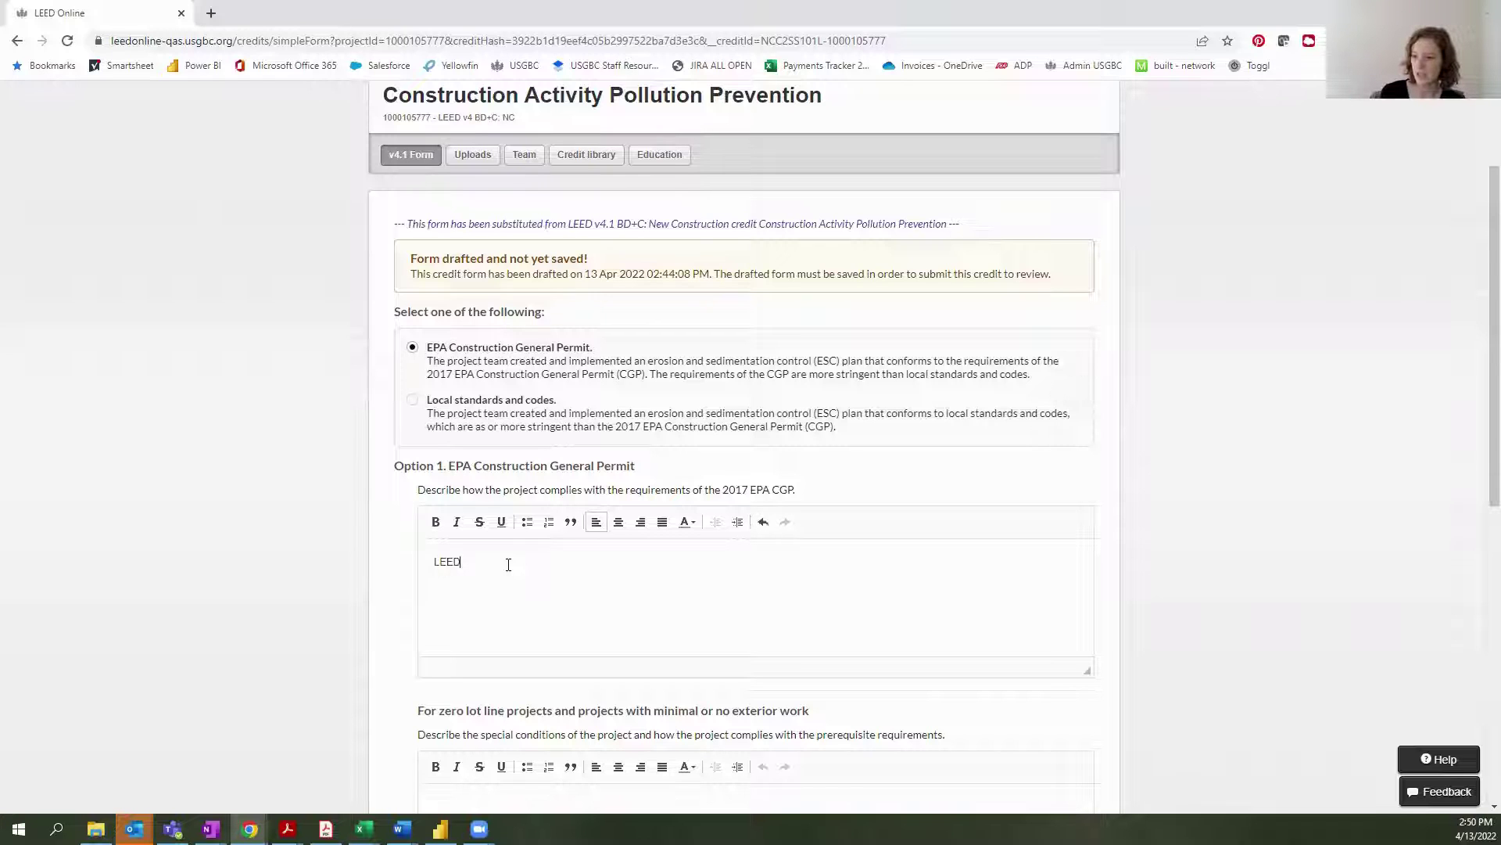
text( v4)
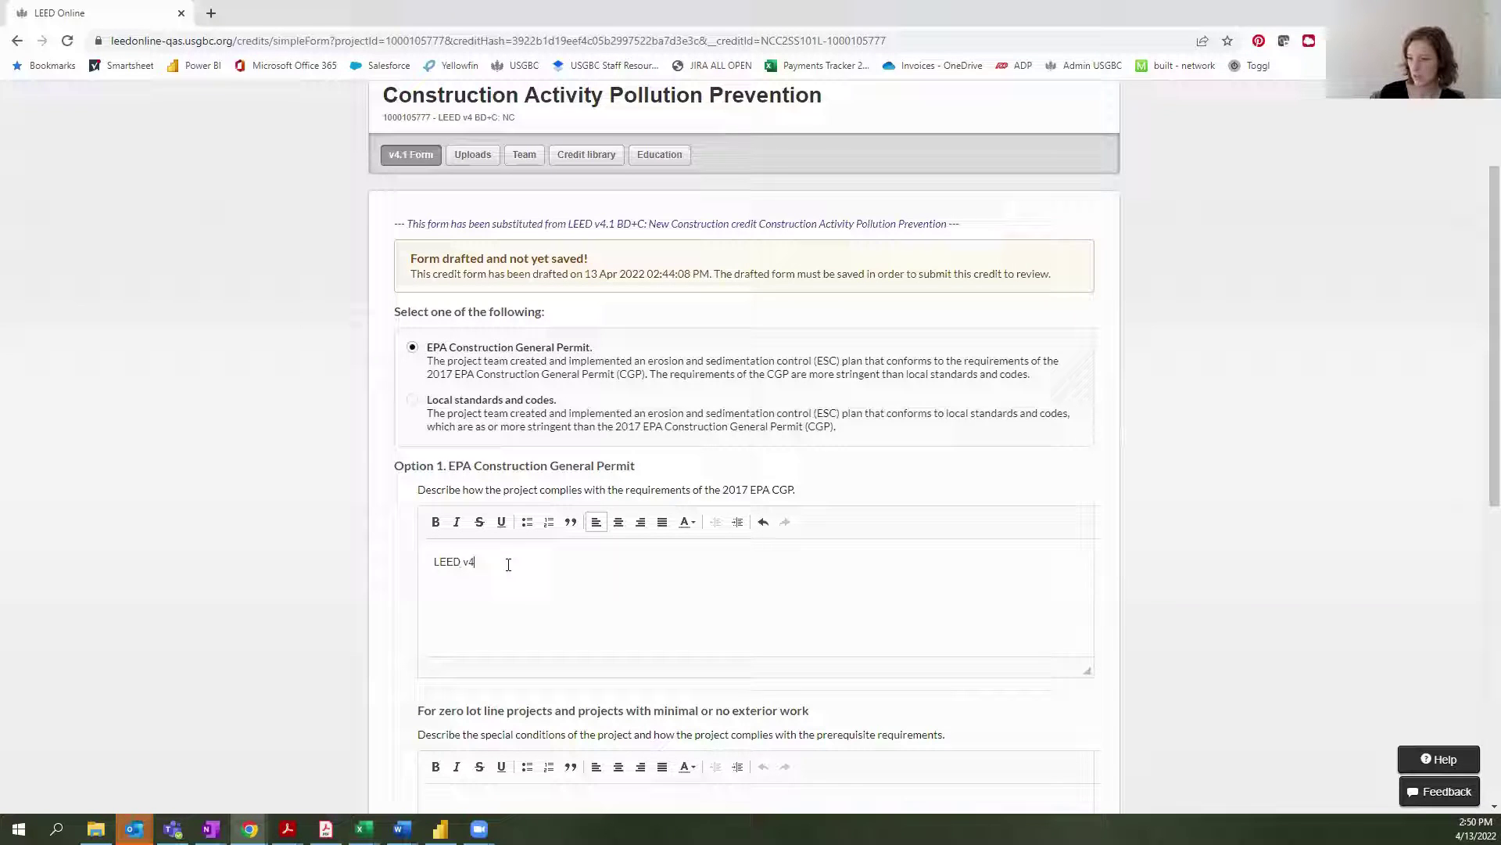
text(.1)
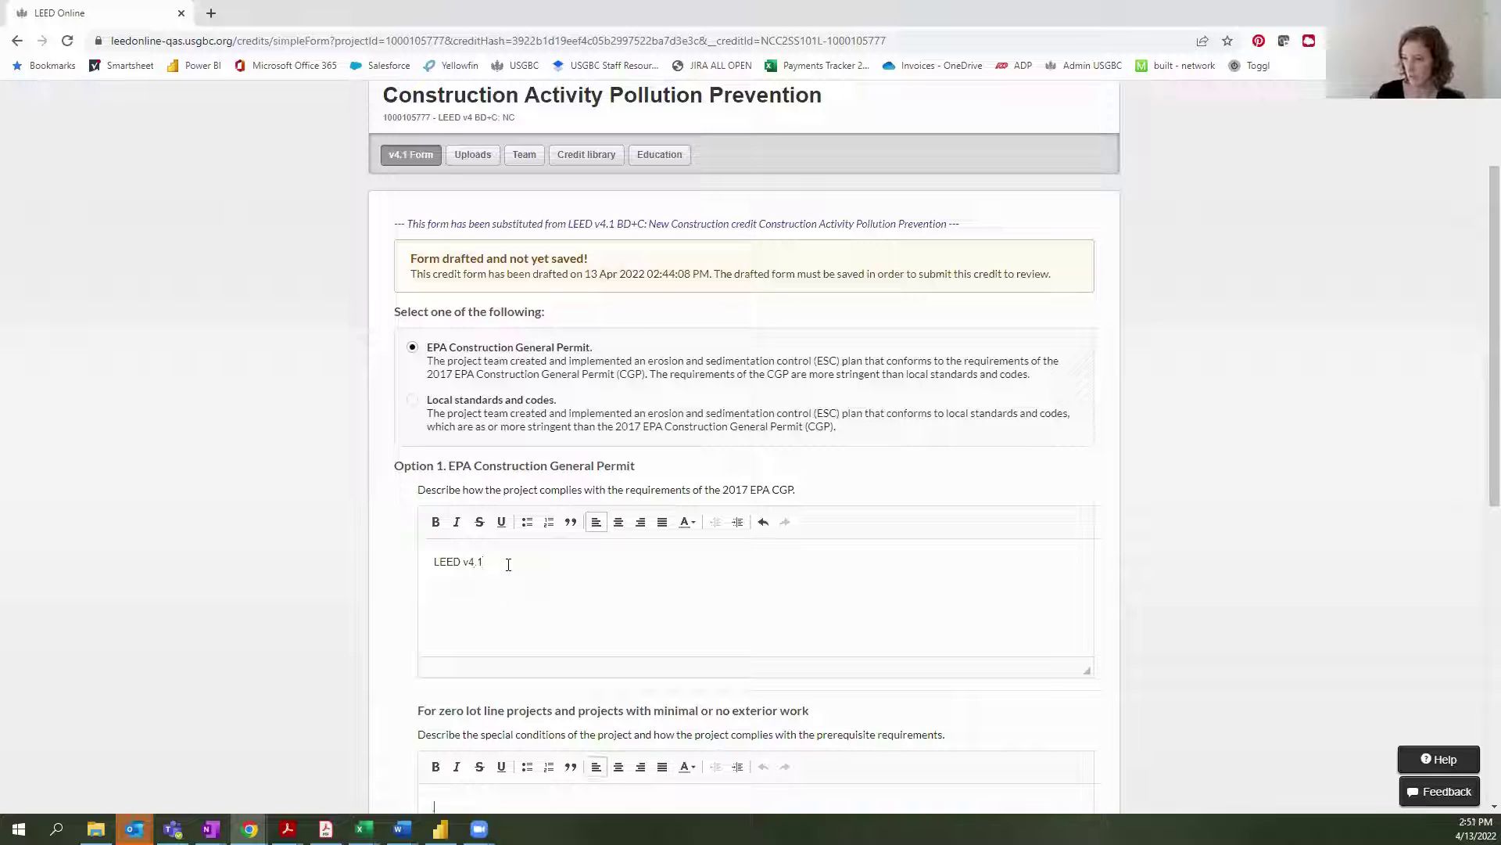
text(LEED v)
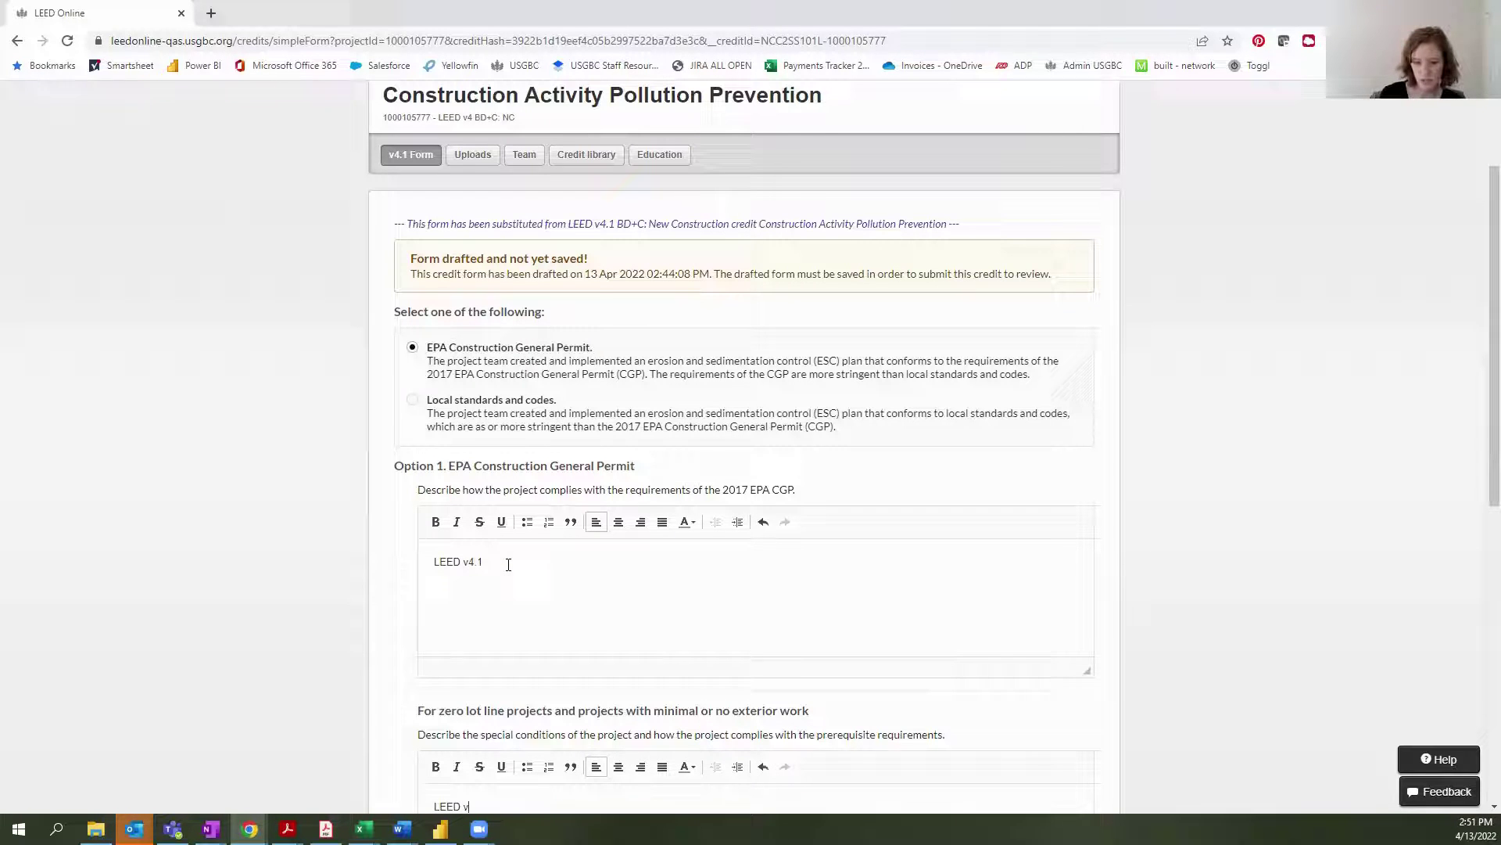
text(4.1)
scroll(508, 563, down, 8)
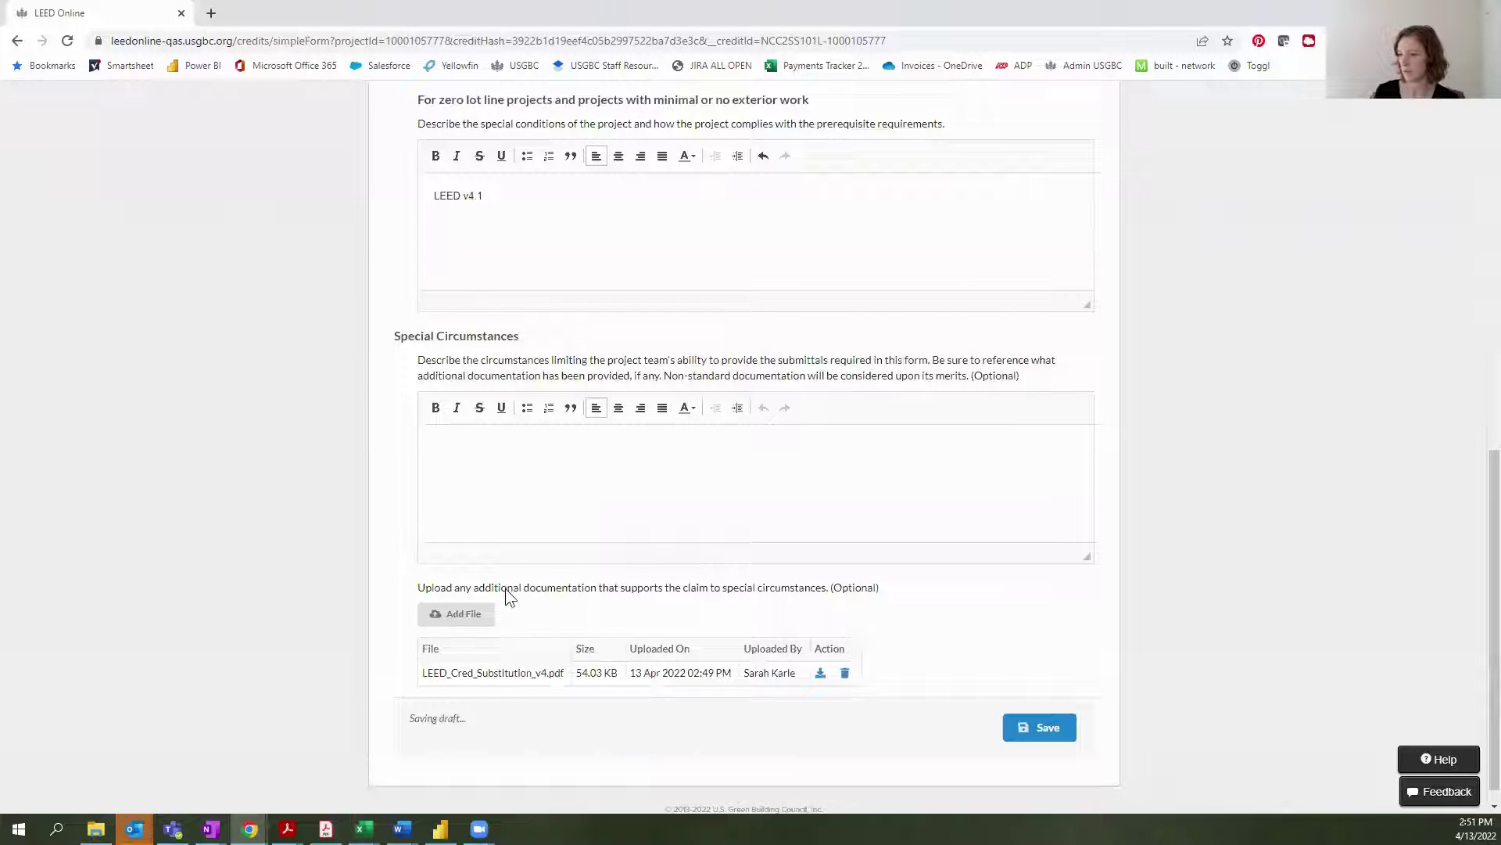
click(516, 469)
text(LEED v)
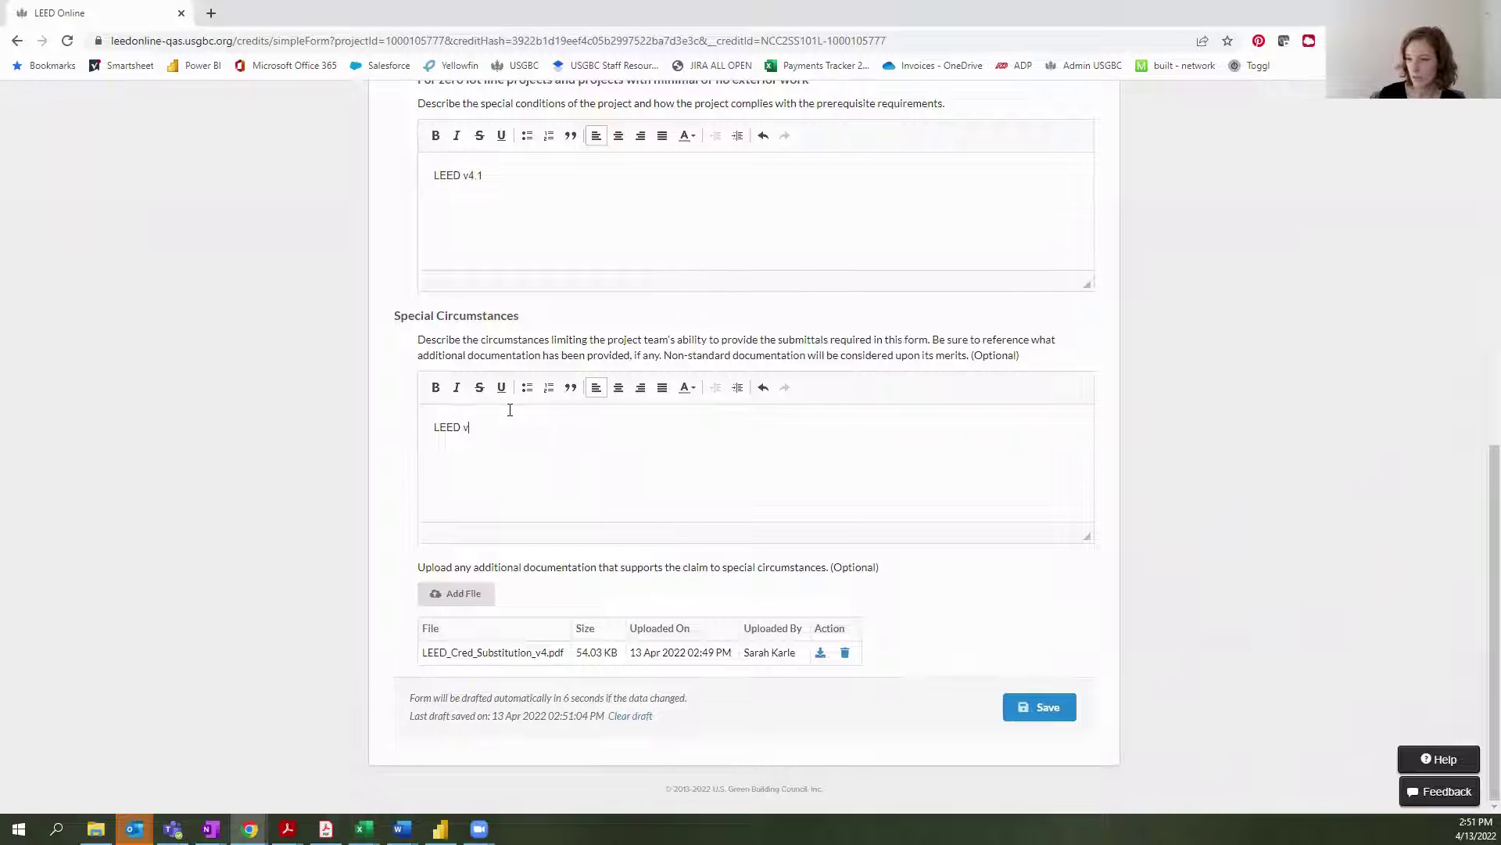
text(4.1)
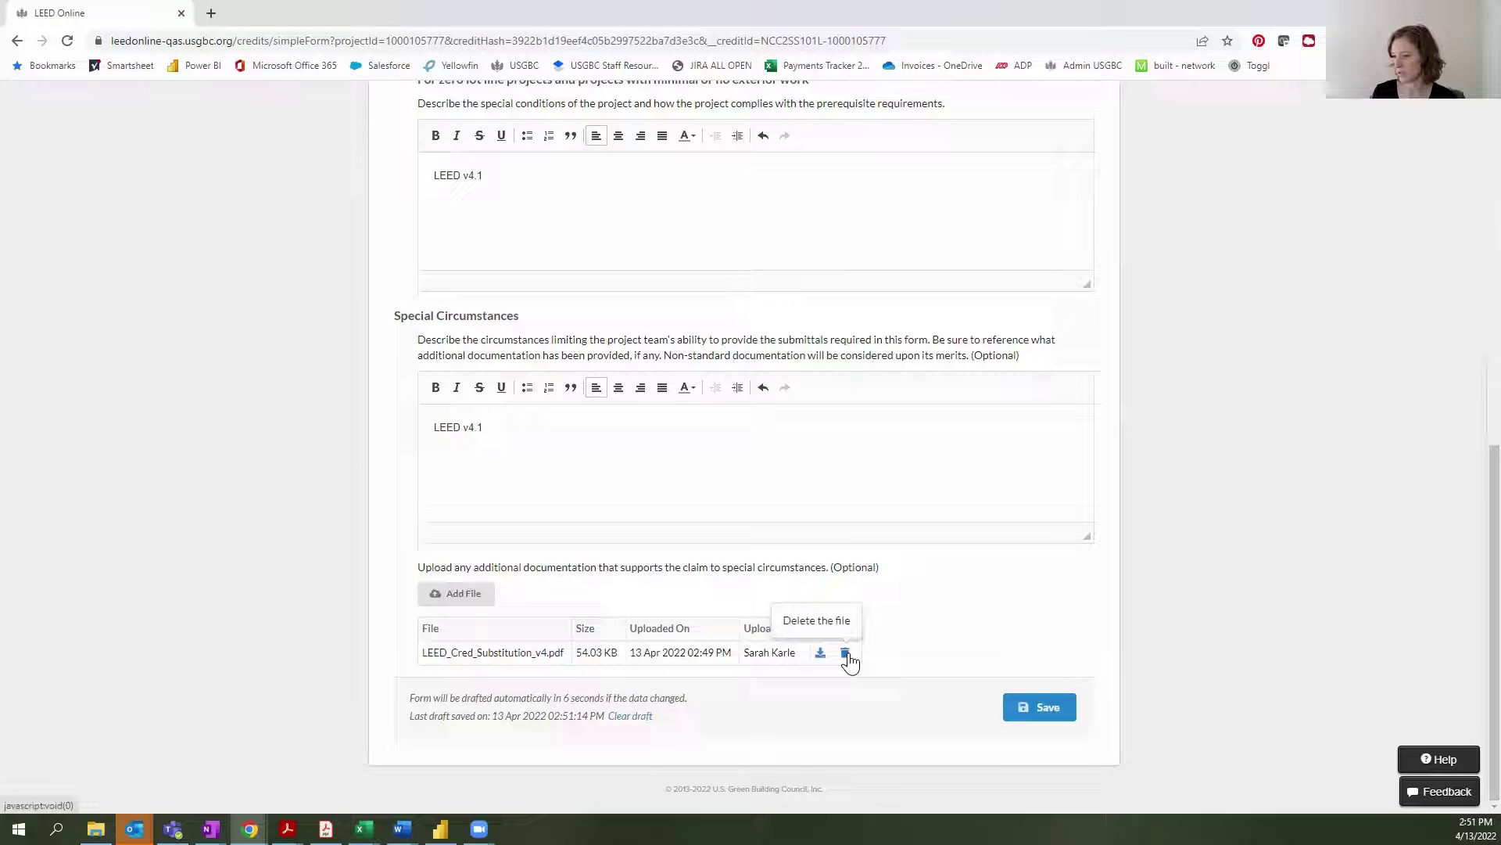
- Replace the v4 upload with LEED_Cred_Substitution_v4.1.pdf, save the v4.1 form, and return to credits
click(845, 652)
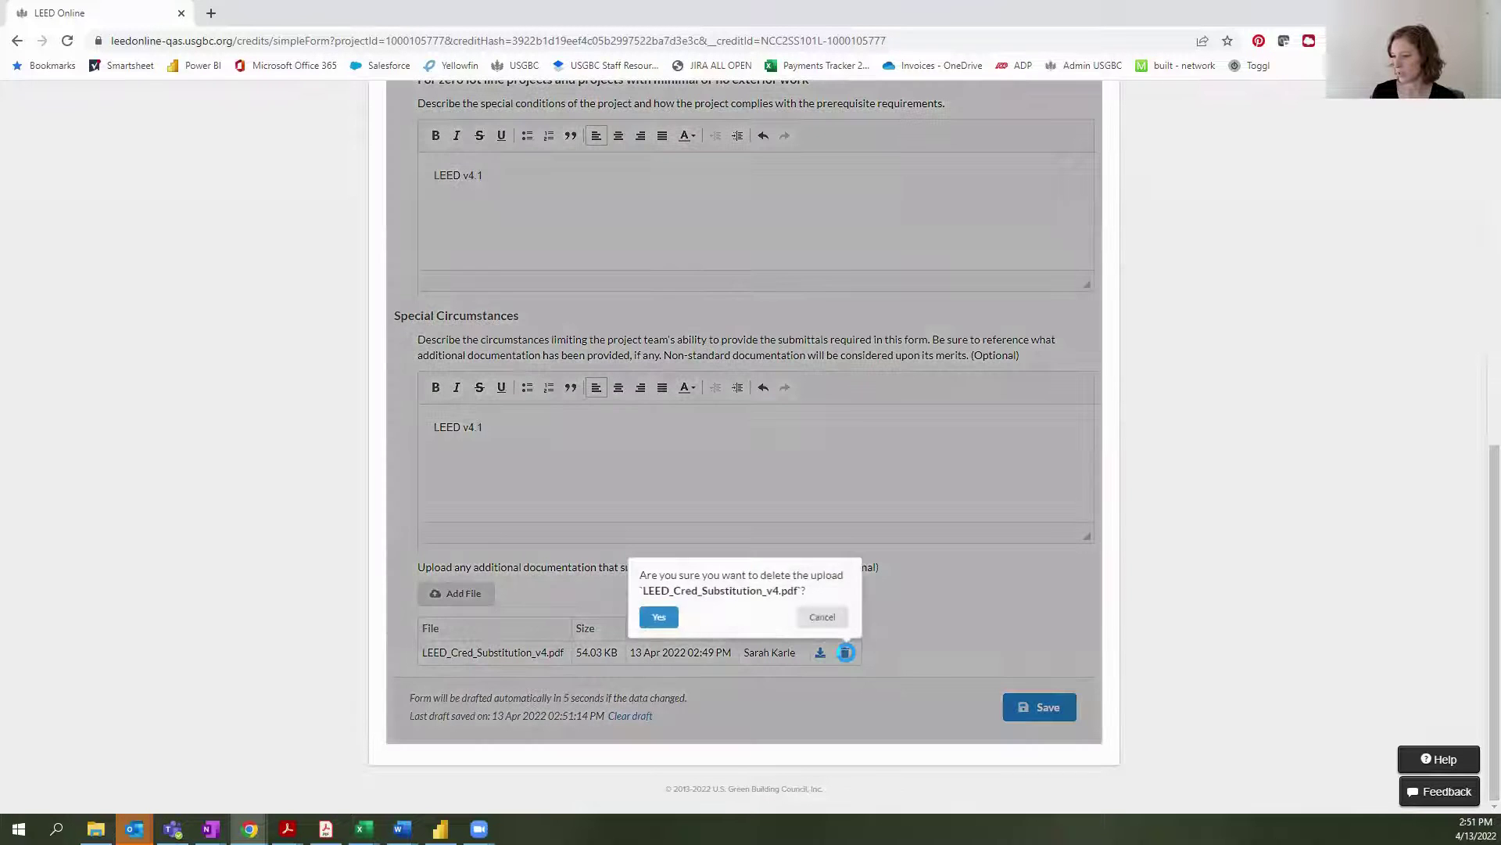
click(661, 618)
click(468, 655)
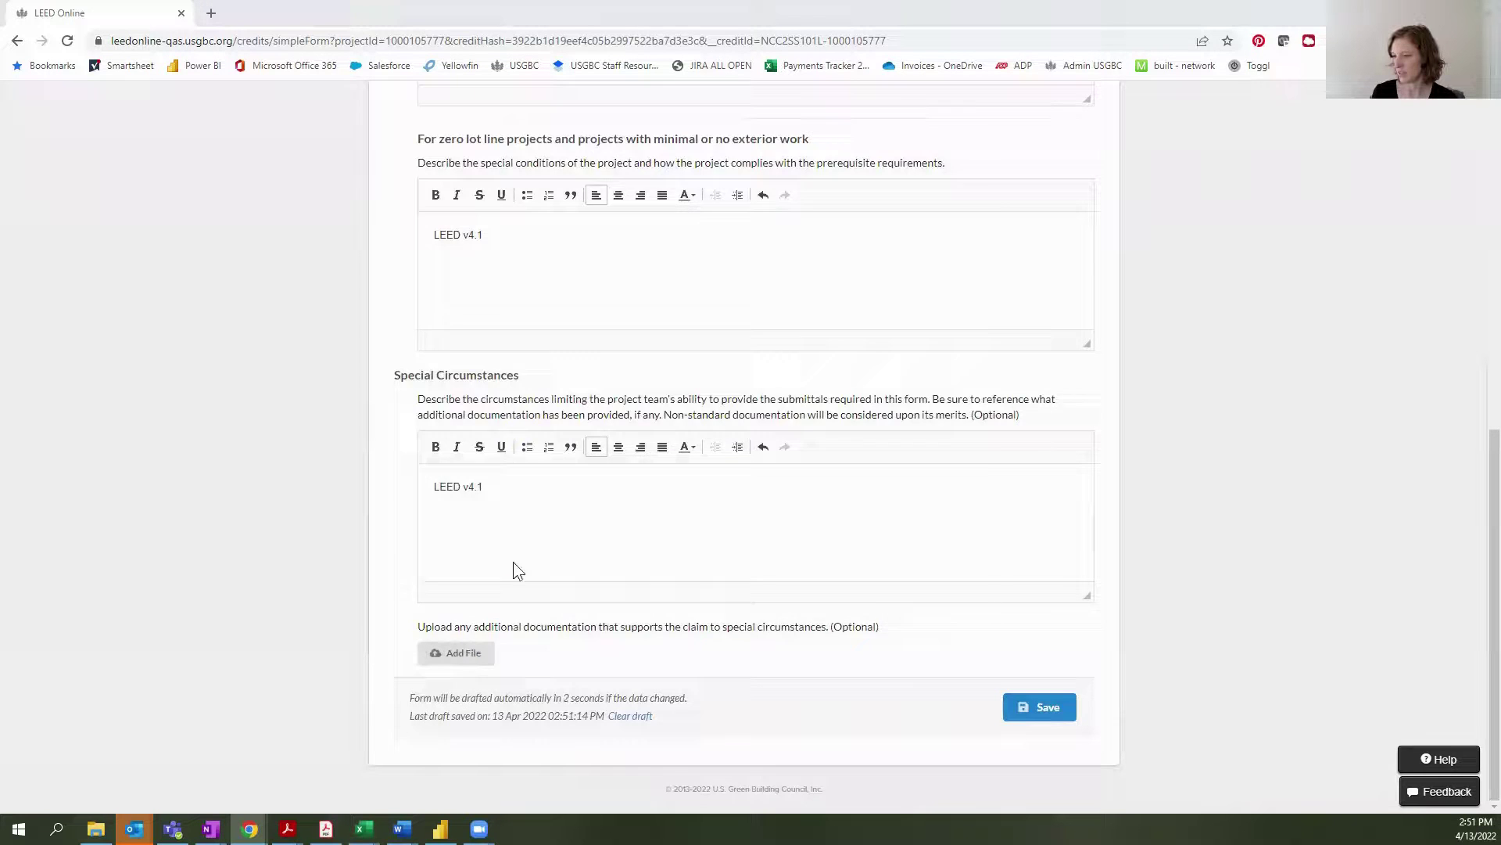
click(363, 245)
double_click(363, 247)
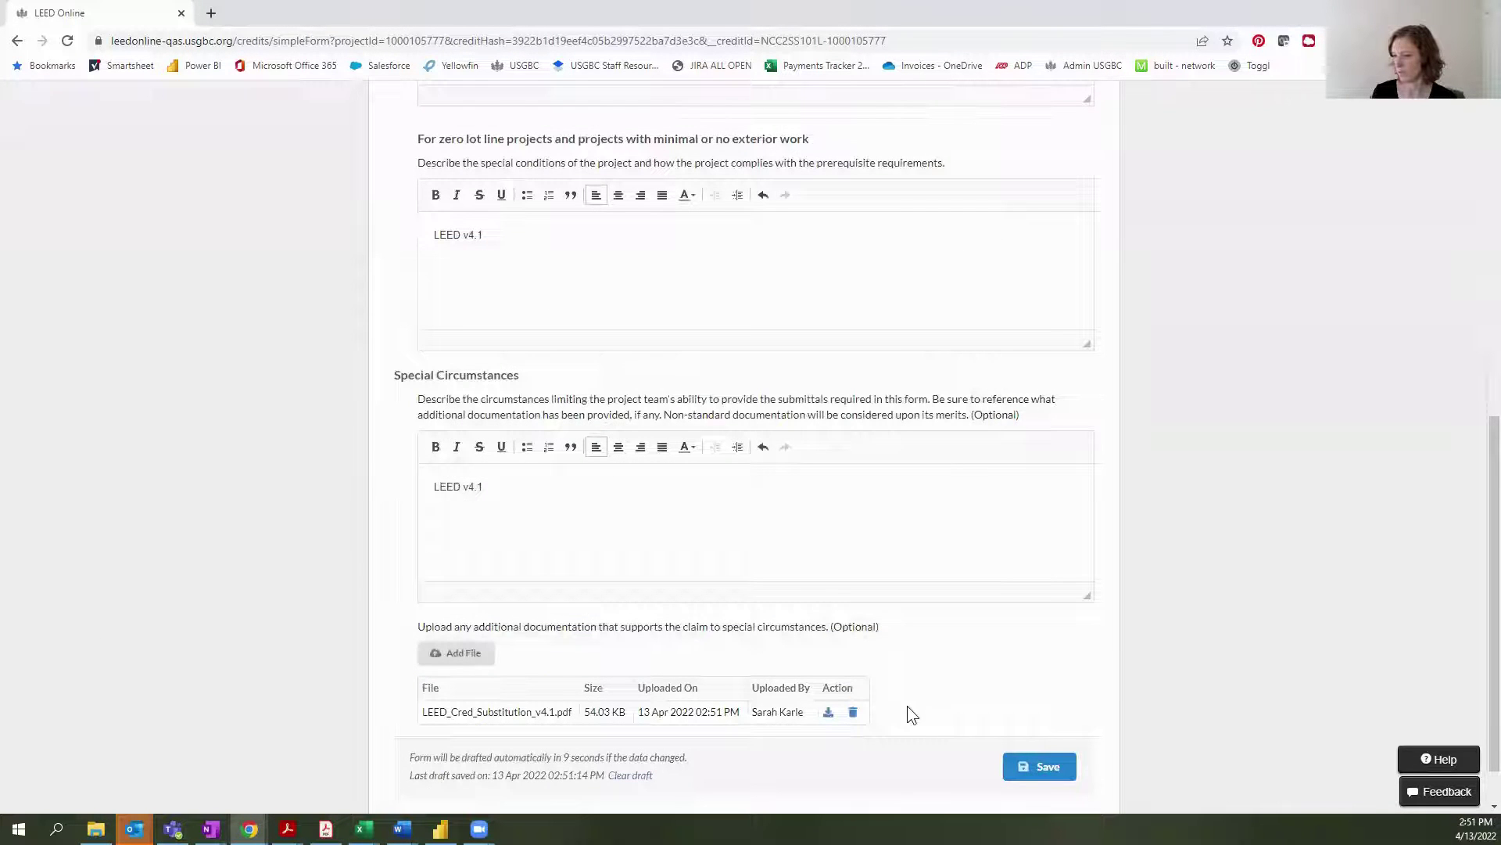
click(1025, 765)
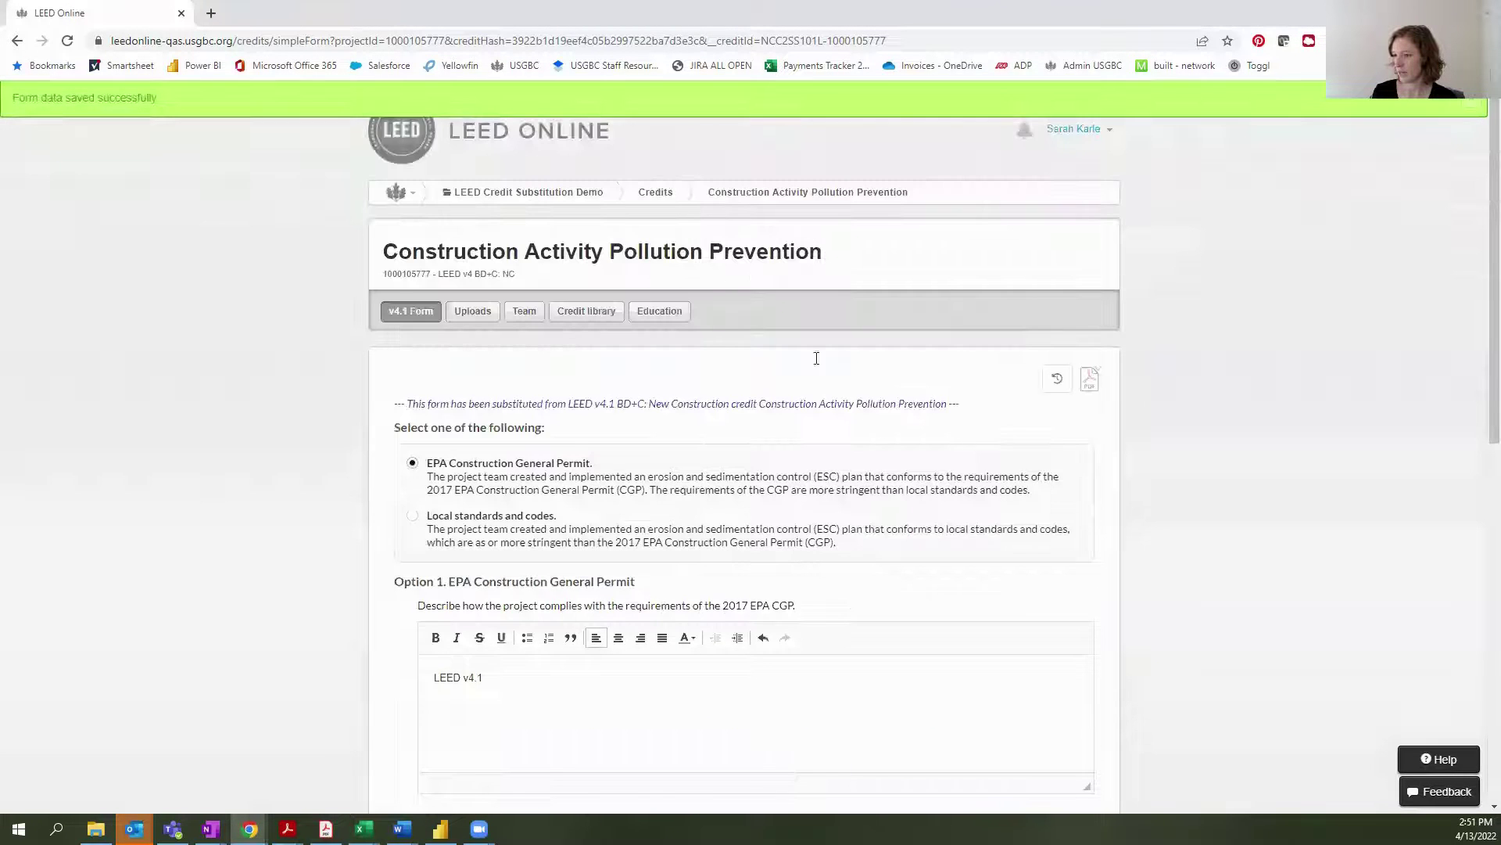
click(657, 193)
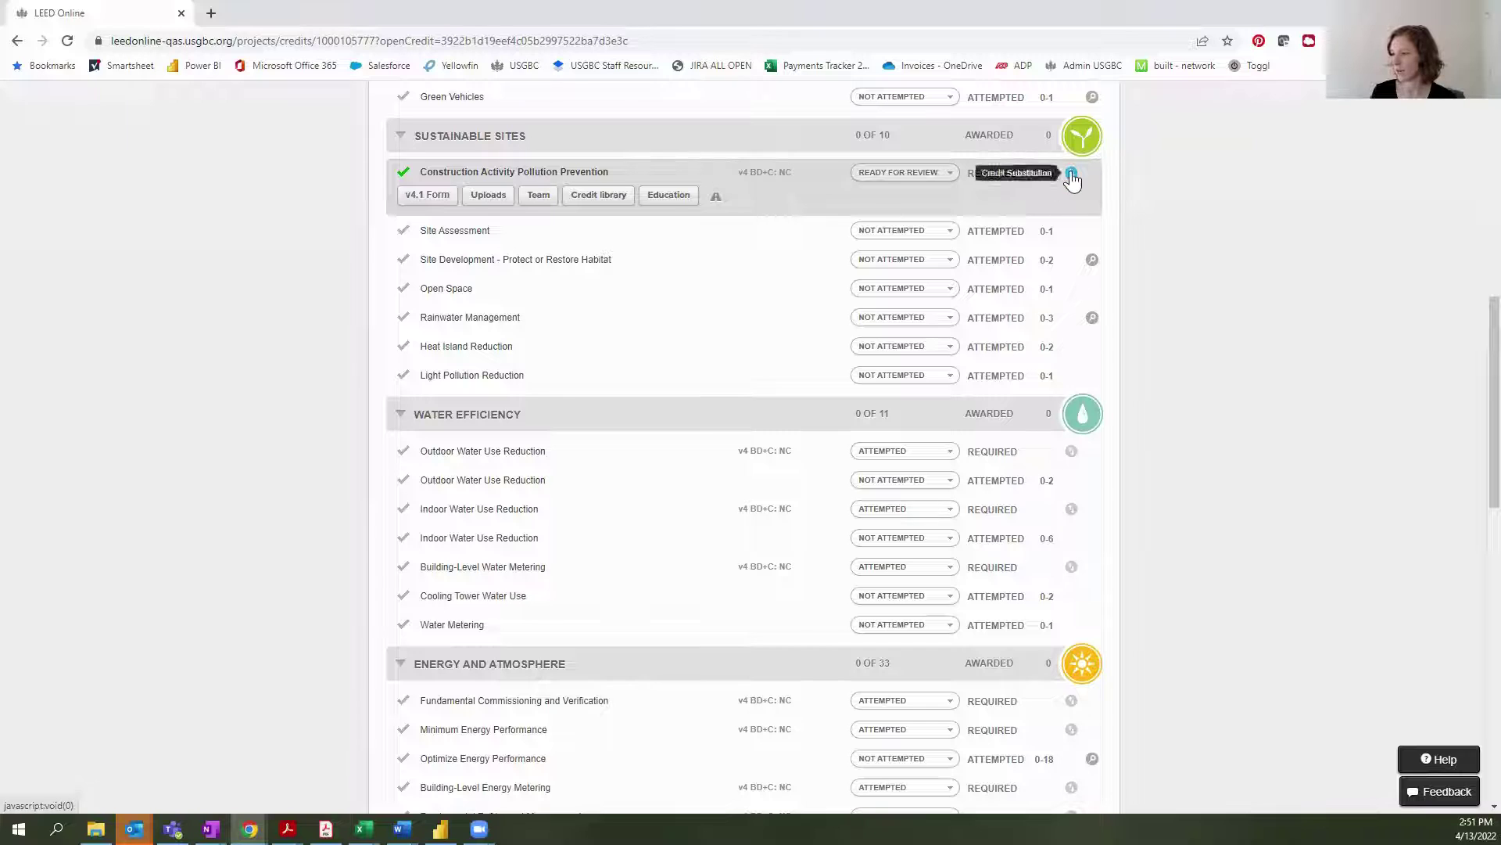
- Turn off the v4.1 substitution and reopen the original Form (v01) for the credit
click(1071, 179)
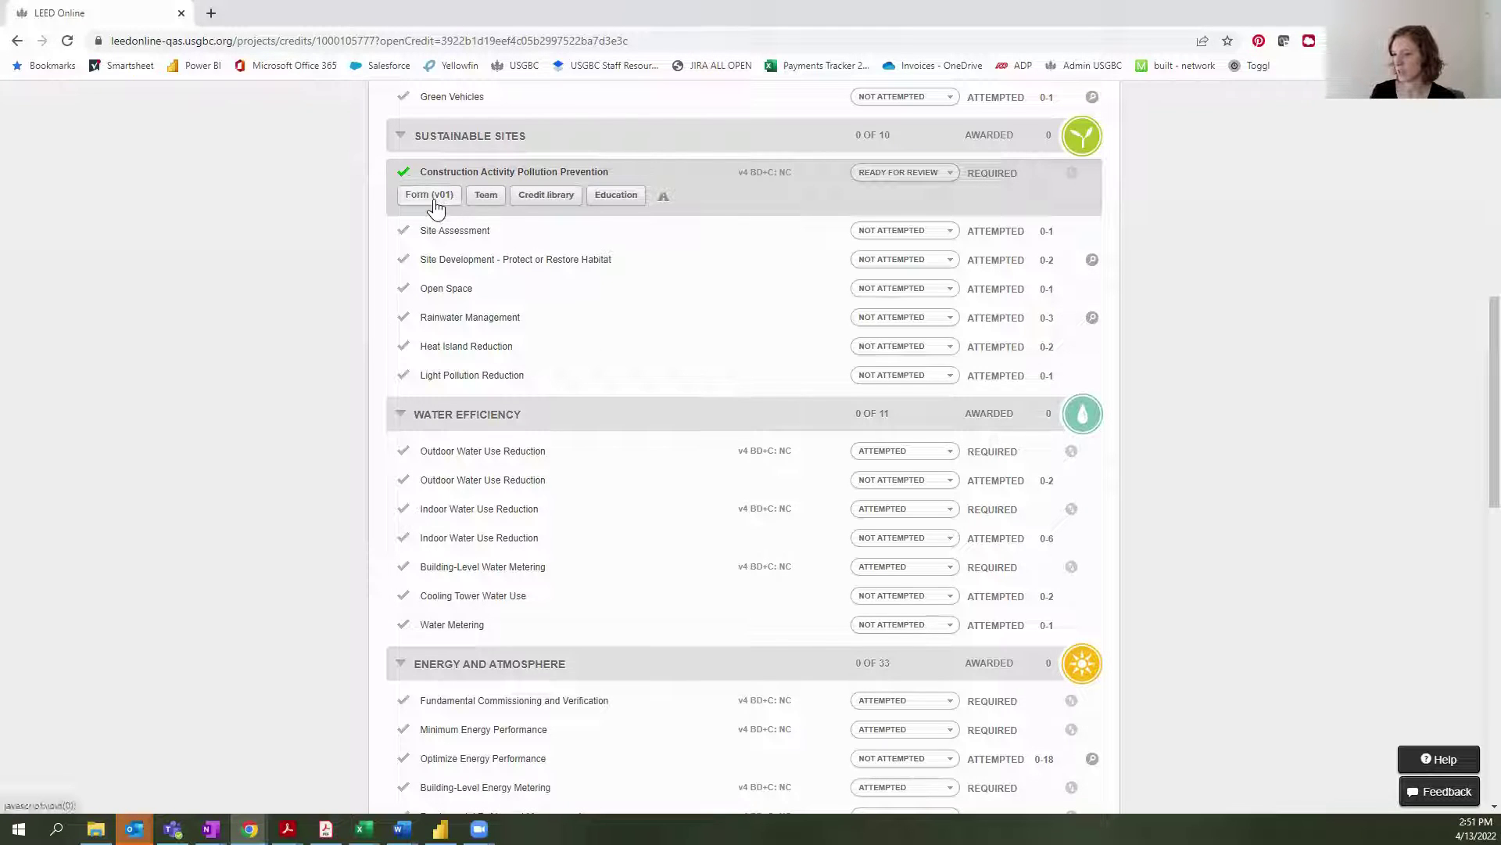
click(430, 195)
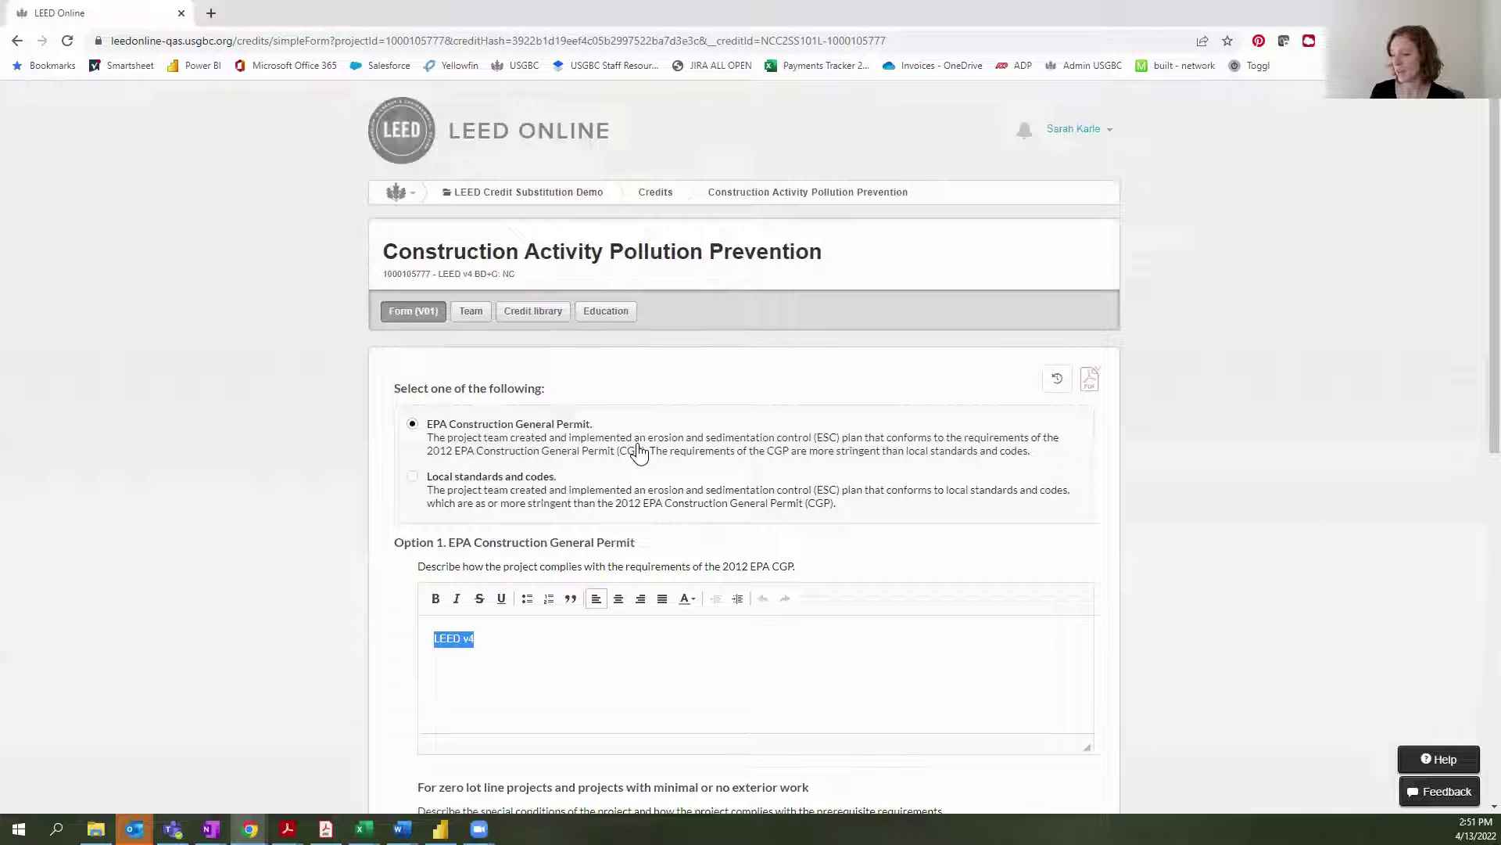
- View the v4 form's edit revision history, which lists one current revision
scroll(639, 452, down, 1)
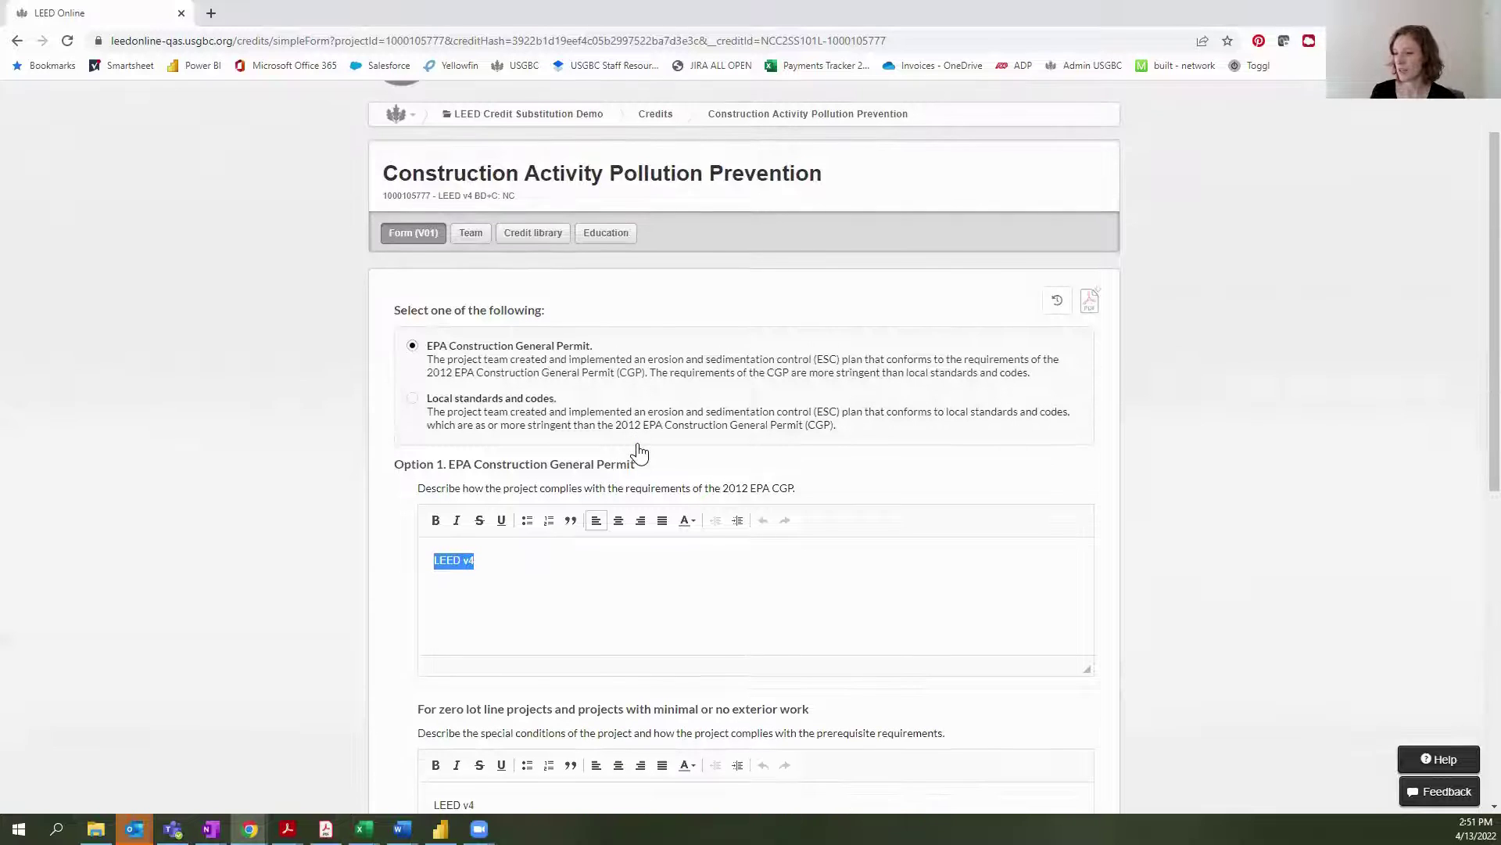
scroll(639, 452, down, 1)
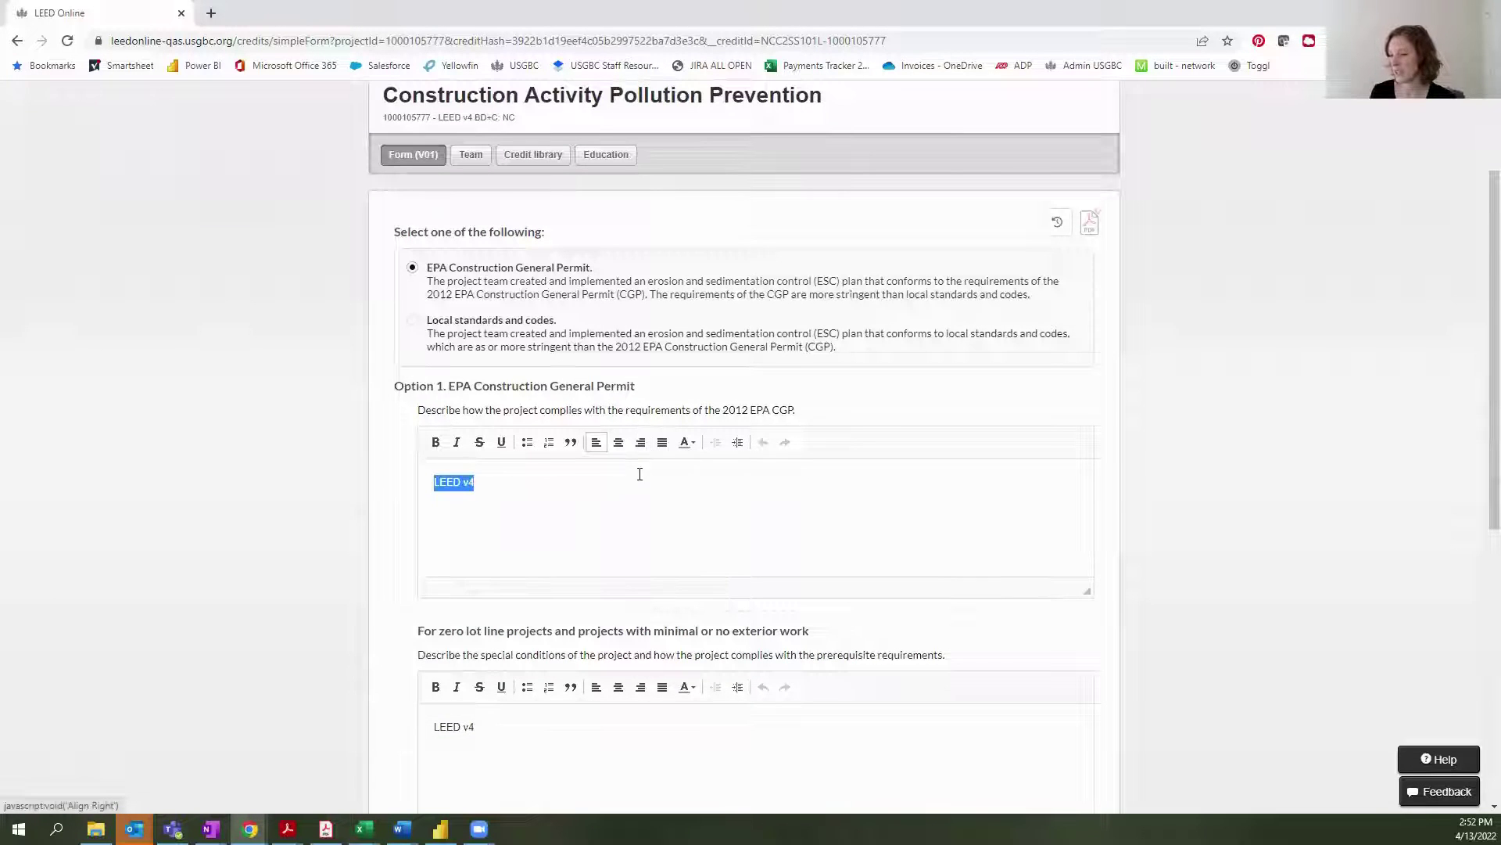
click(638, 479)
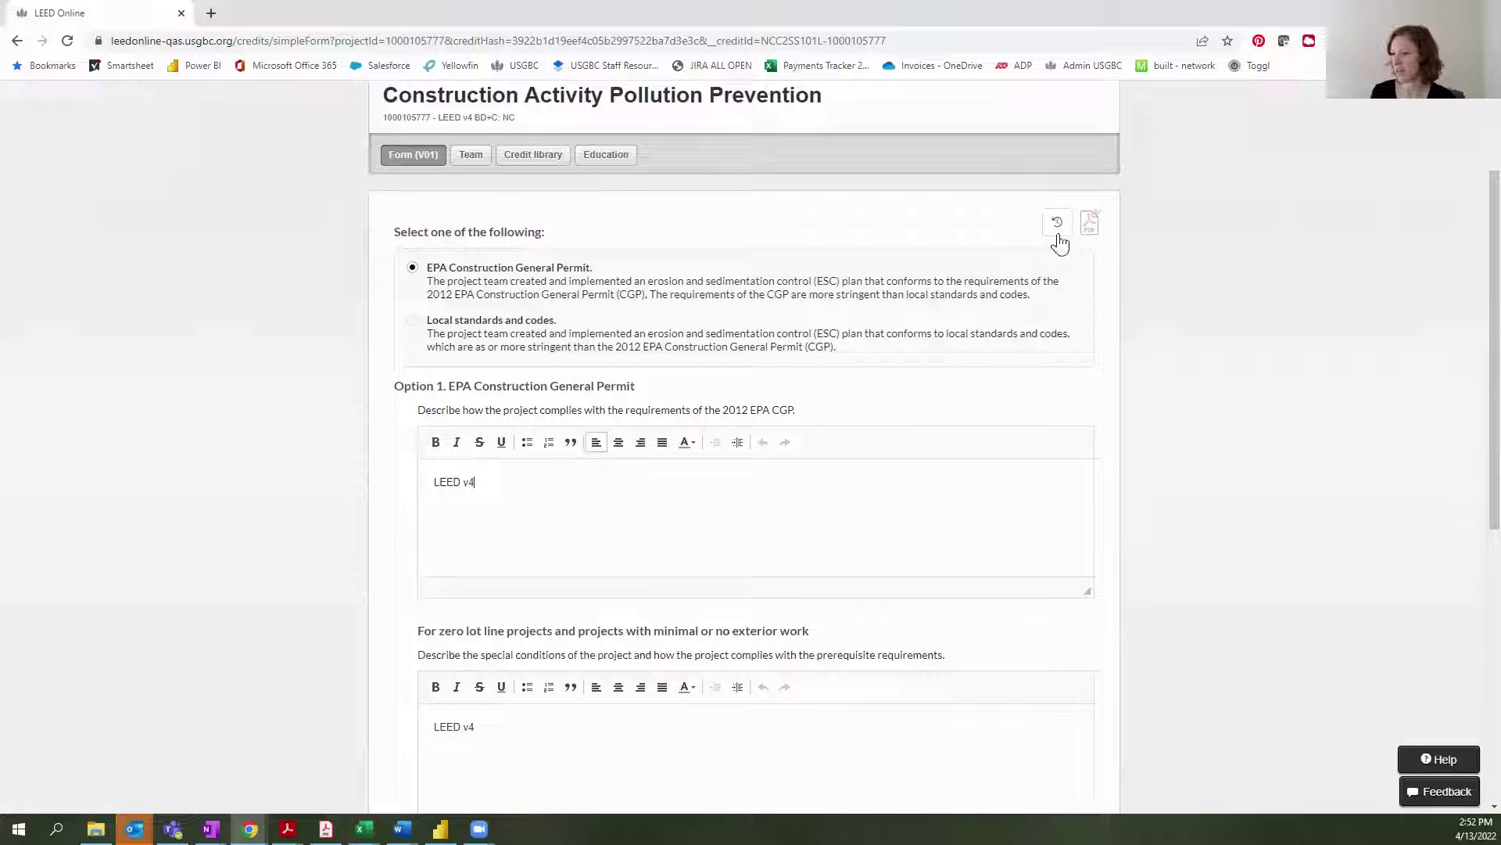
click(1058, 228)
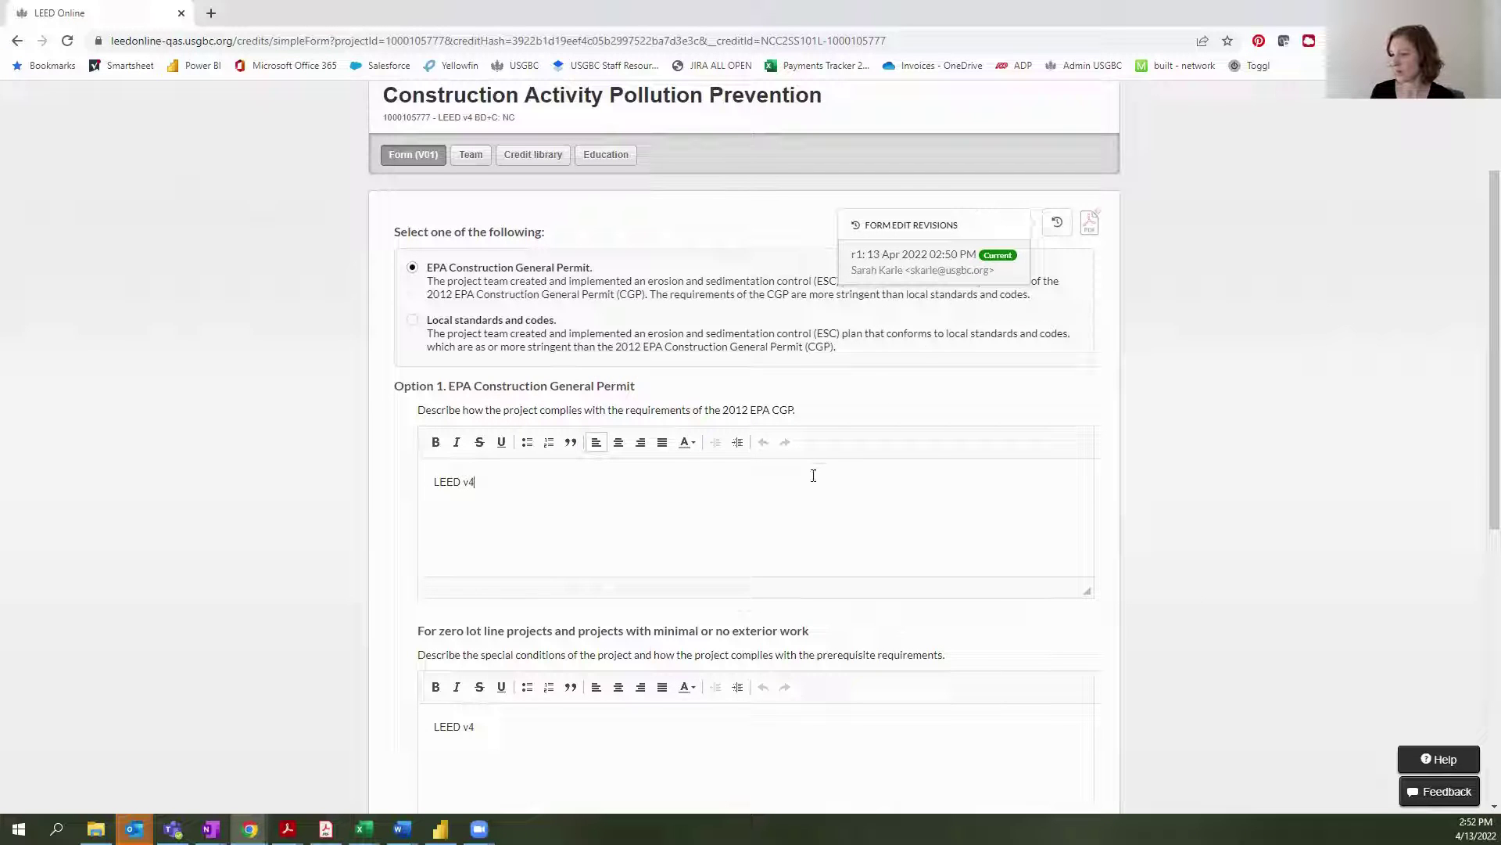
- Check the attached LEED_Cred_Substitution_v4.1.pdf and try saving the unchanged v4 form
scroll(664, 481, down, 4)
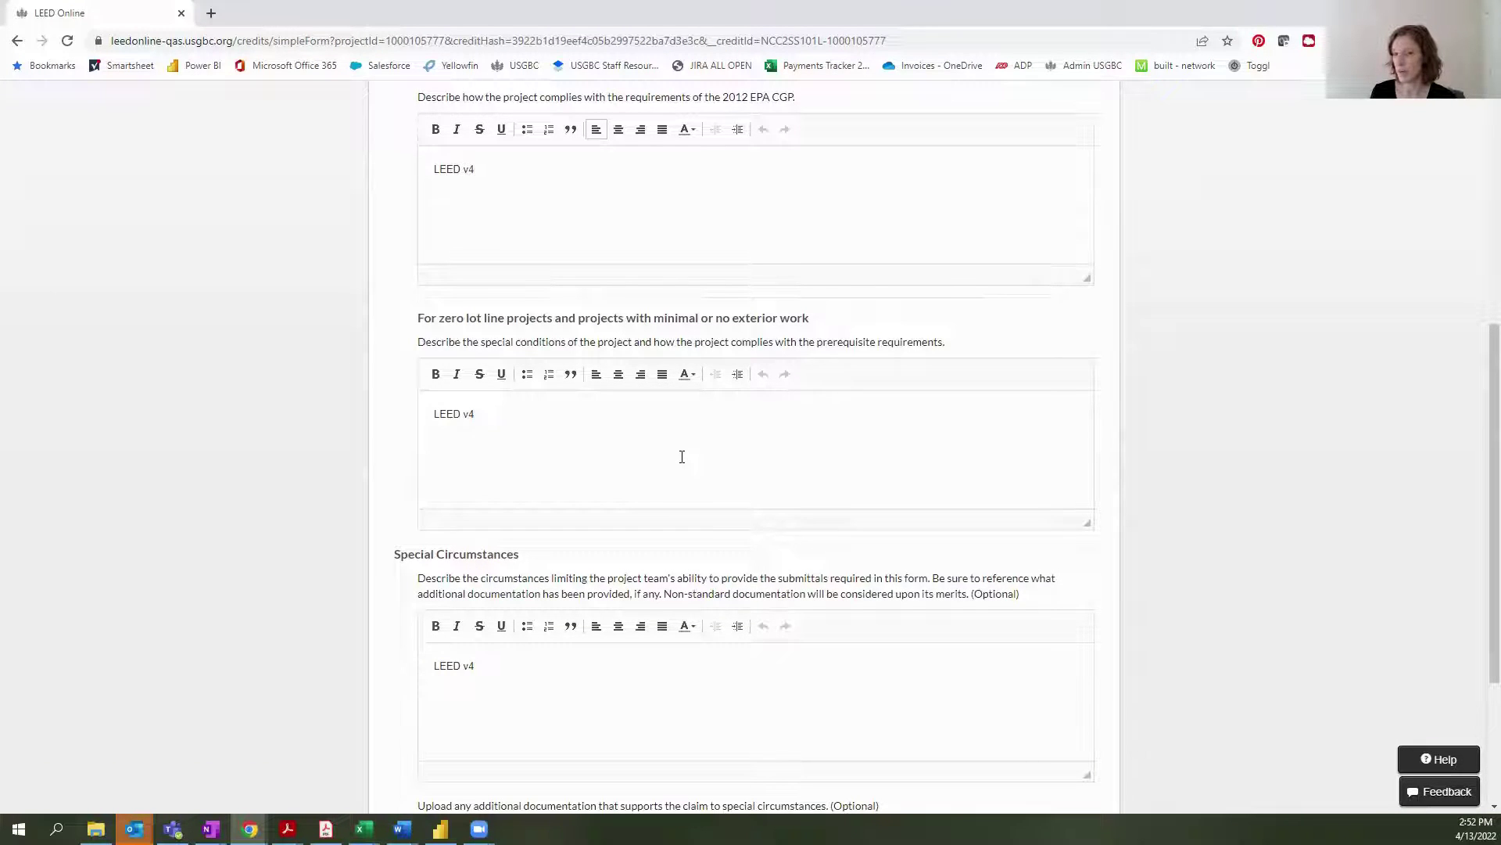
scroll(683, 457, down, 3)
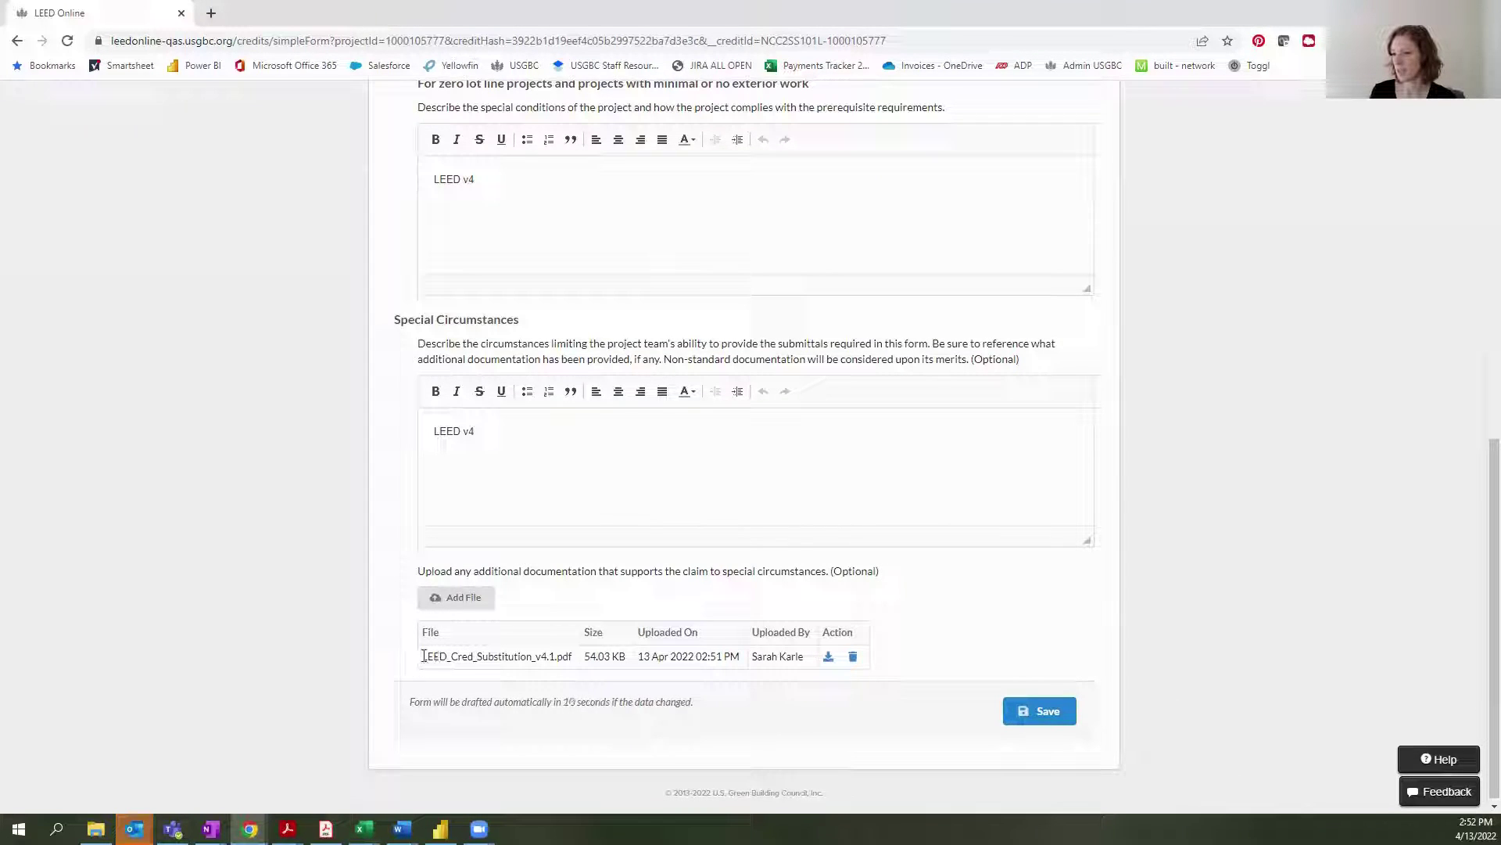
drag(423, 656, 574, 656)
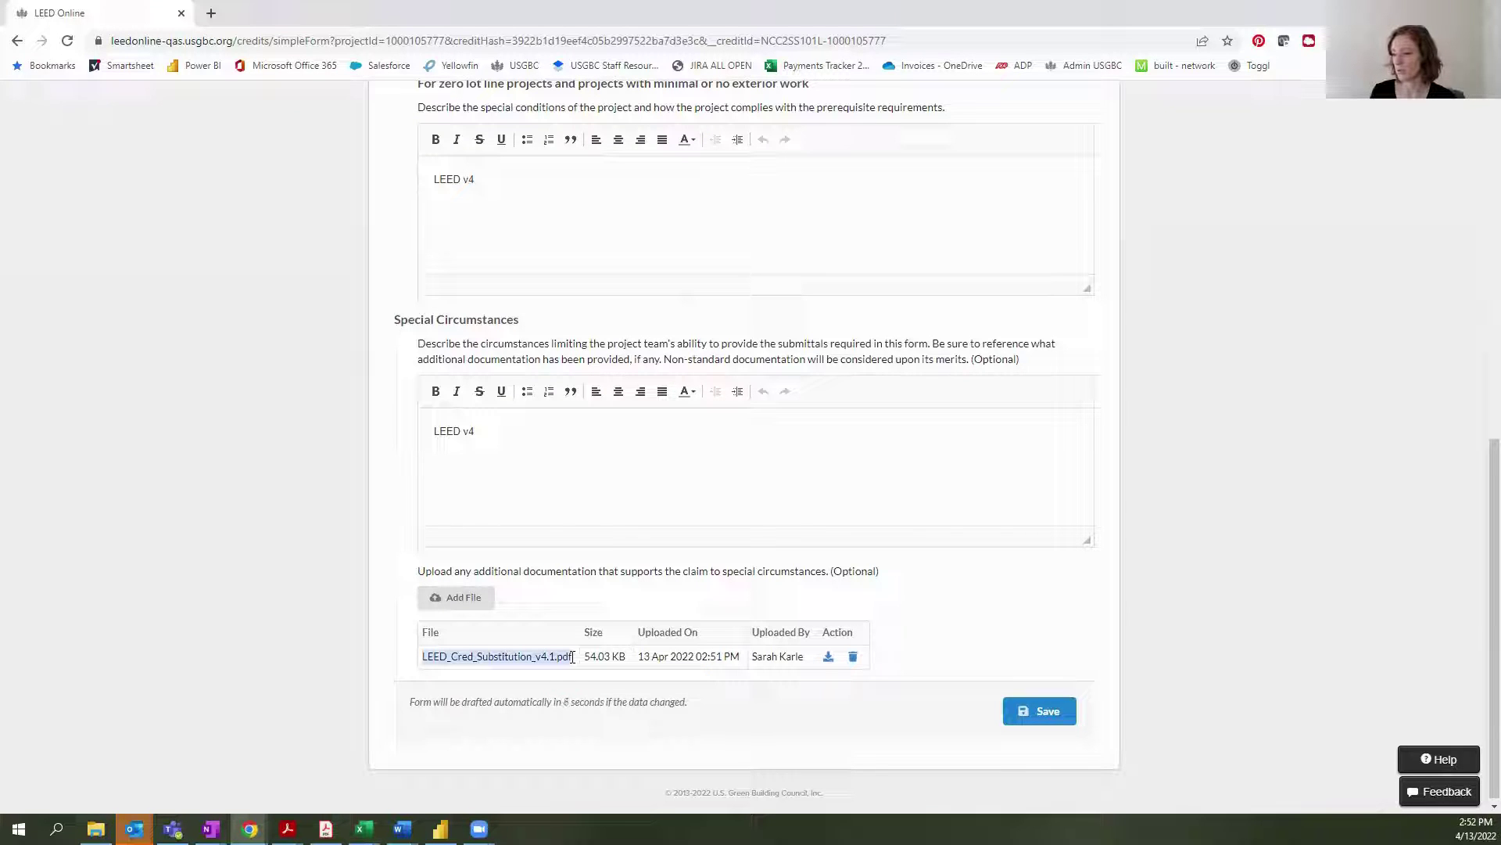
click(600, 657)
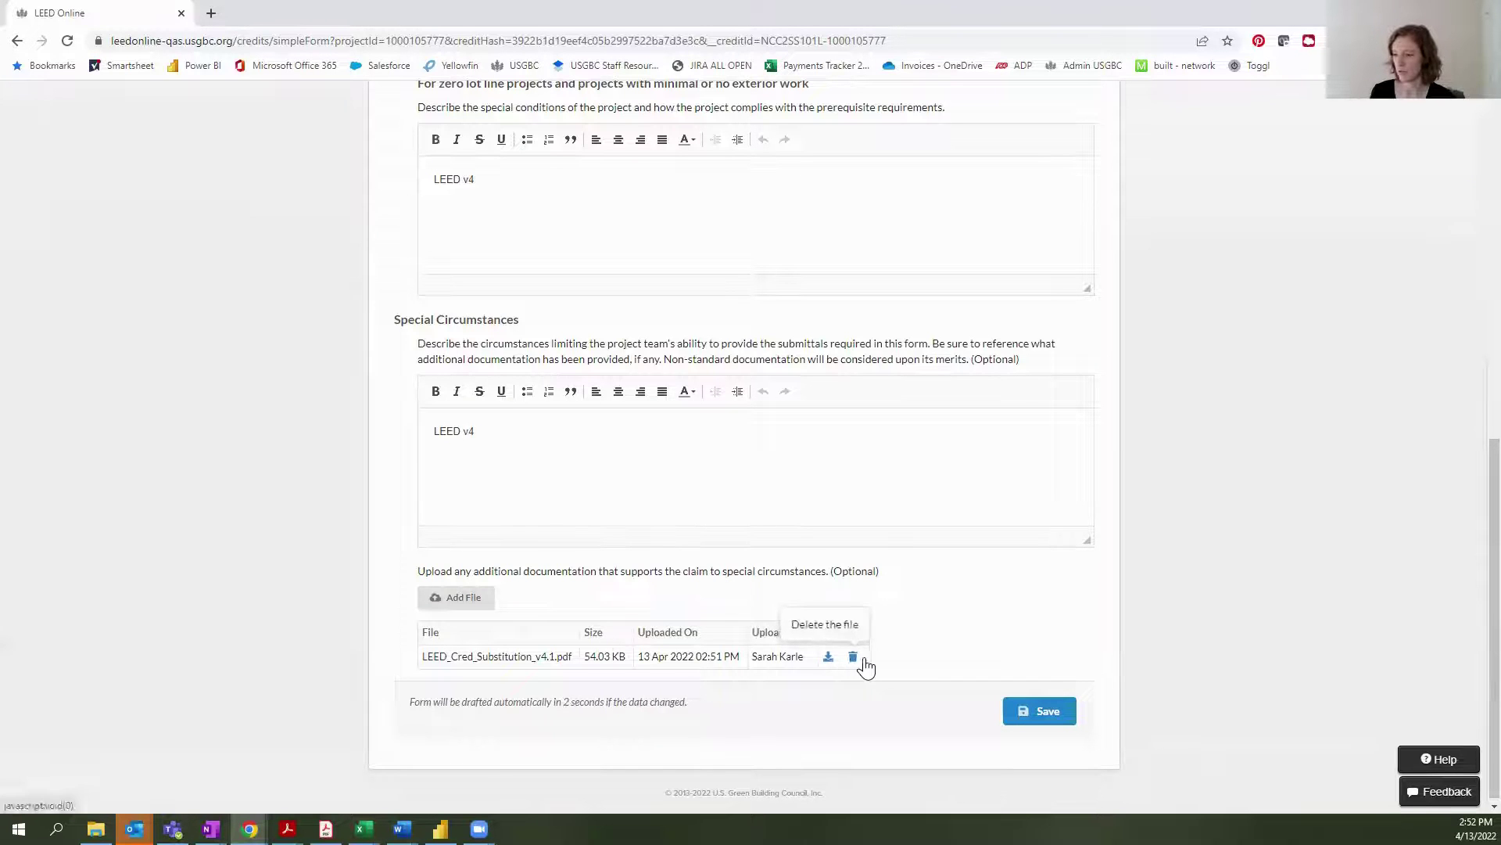
click(1052, 715)
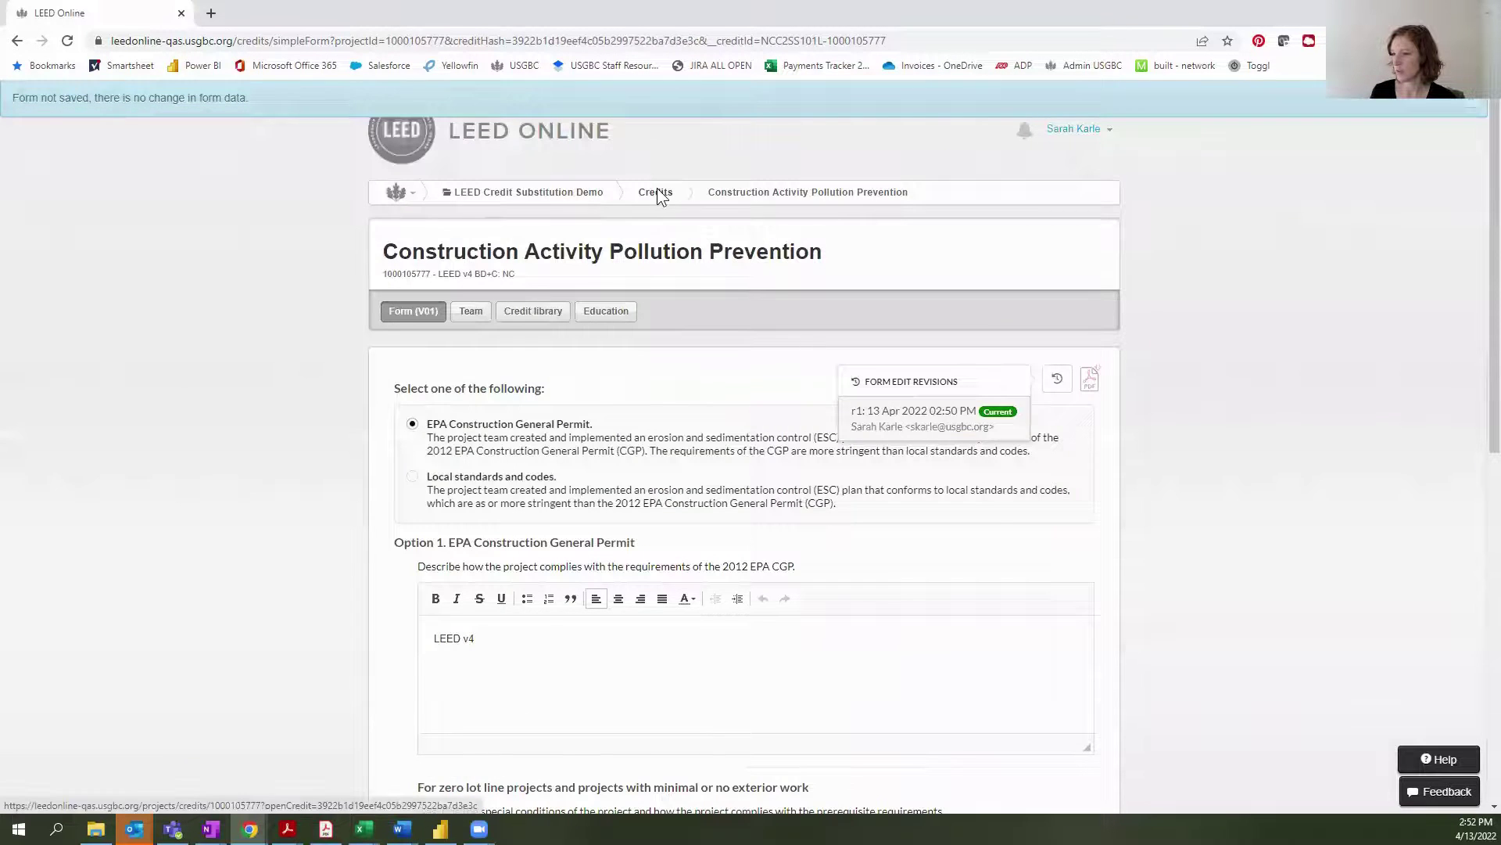
- Go back to the project's credits list via the Credits breadcrumb
click(657, 189)
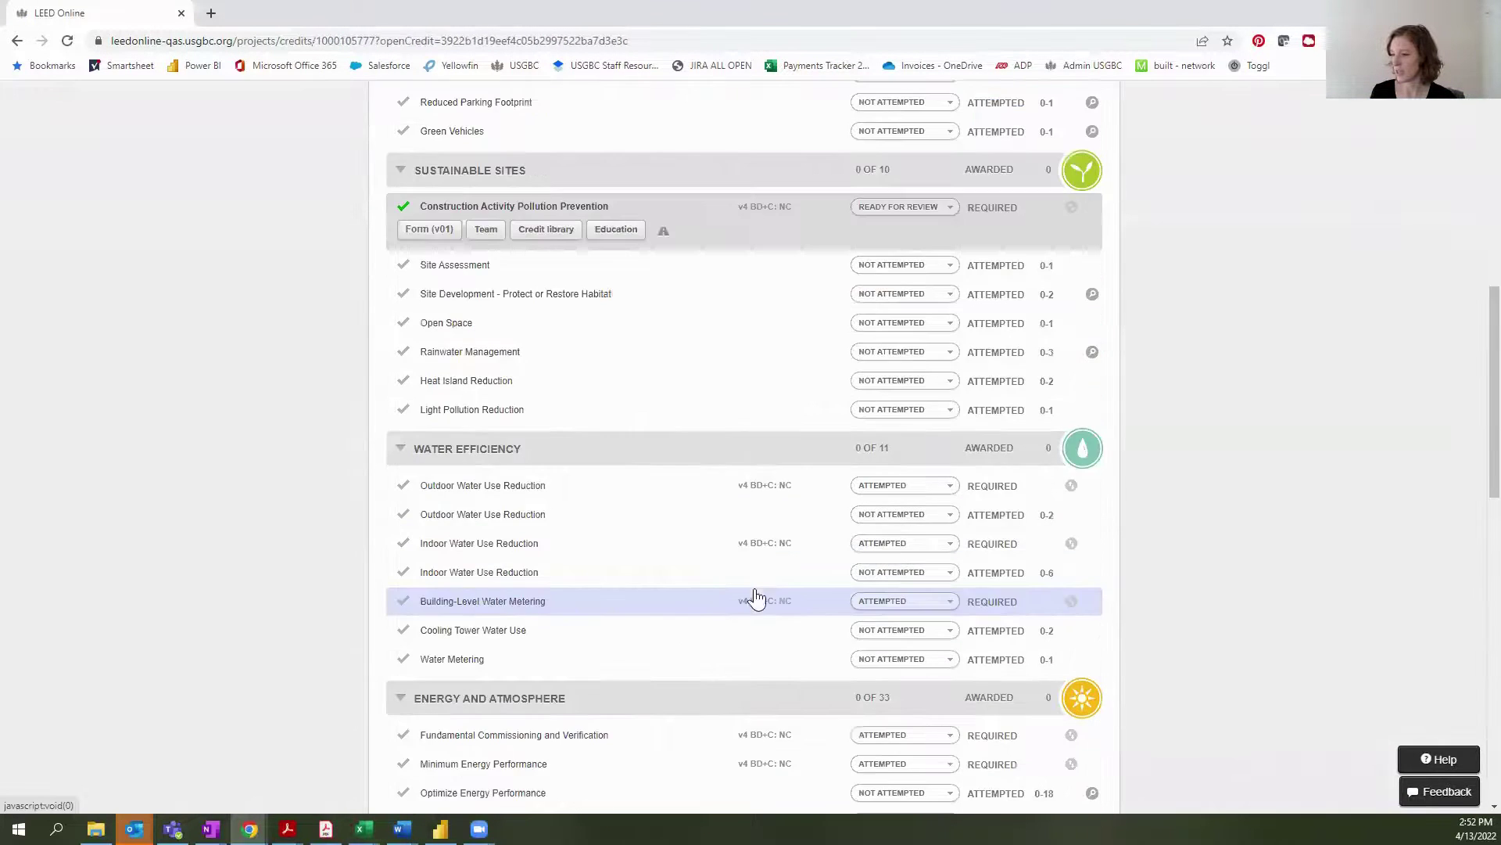